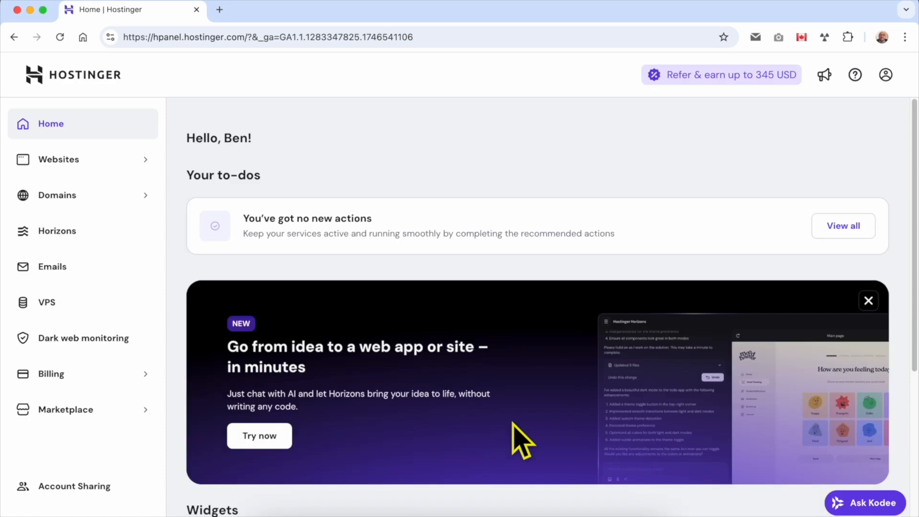
# Open the Websites list and view the live benstutorial.com barber-shop site in a new tab.
pyautogui.click(98, 165)
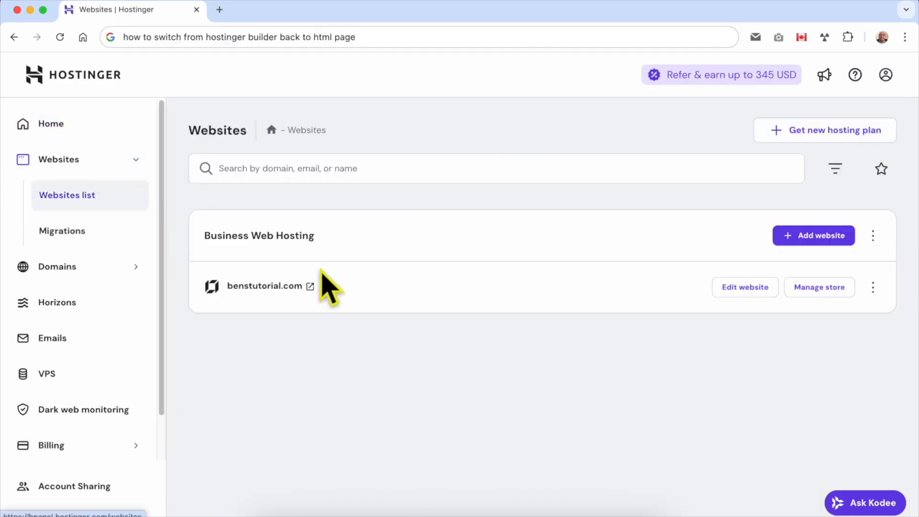
pyautogui.doubleClick(363, 286)
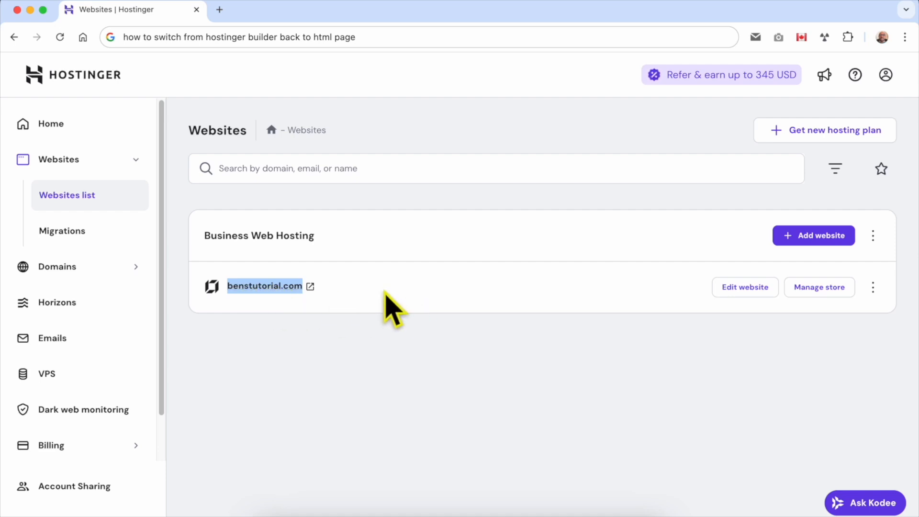
pyautogui.click(310, 286)
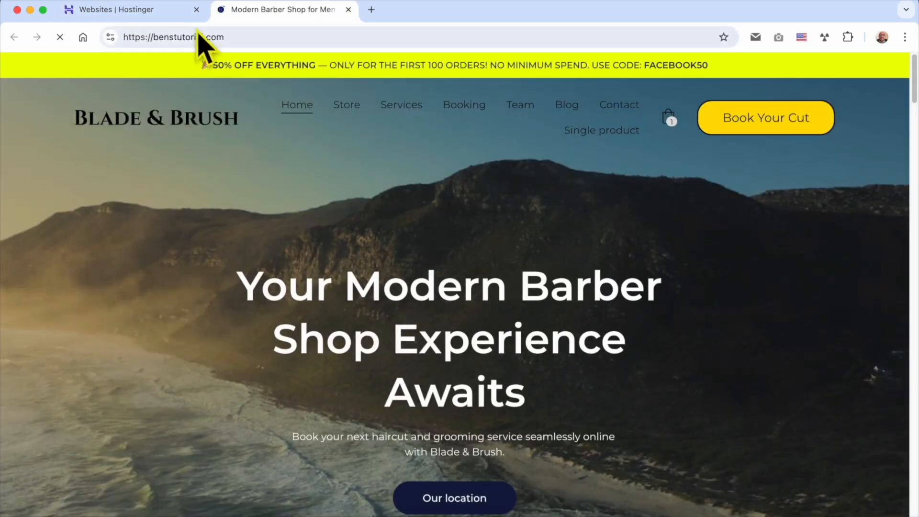
pyautogui.click(168, 10)
# Open benstutorial.com in Website Builder, compare it with the live site, then return to the list.
pyautogui.click(746, 287)
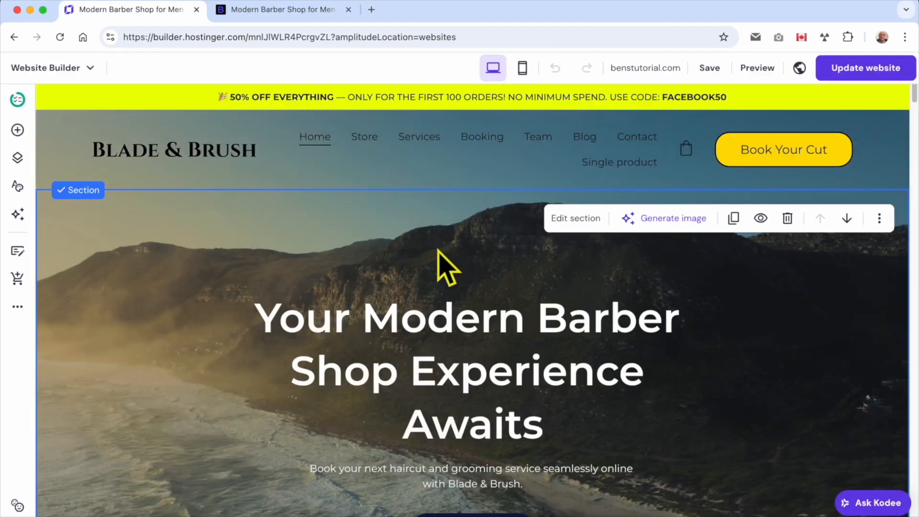
pyautogui.click(292, 11)
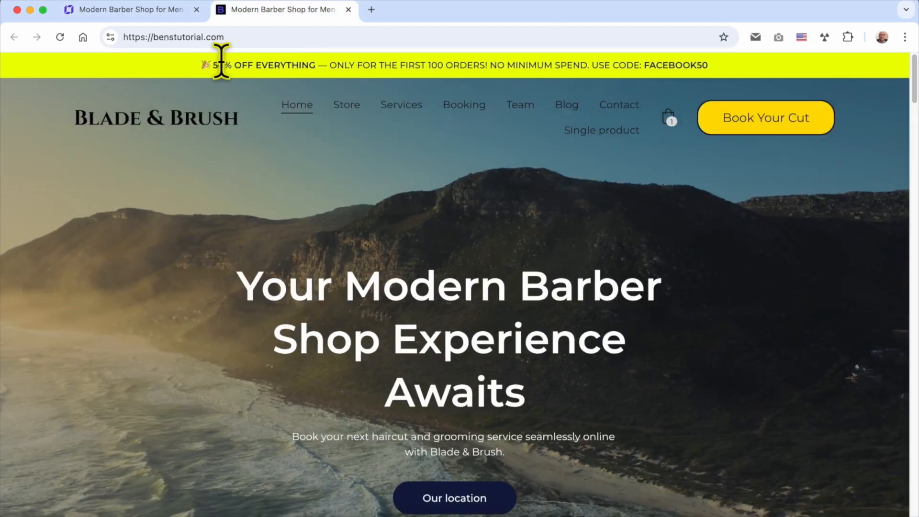
pyautogui.click(140, 14)
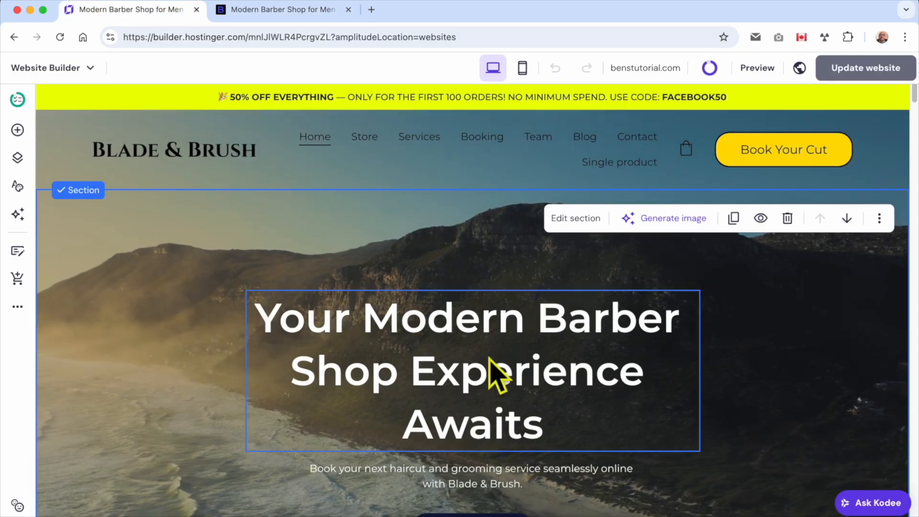
pyautogui.click(14, 36)
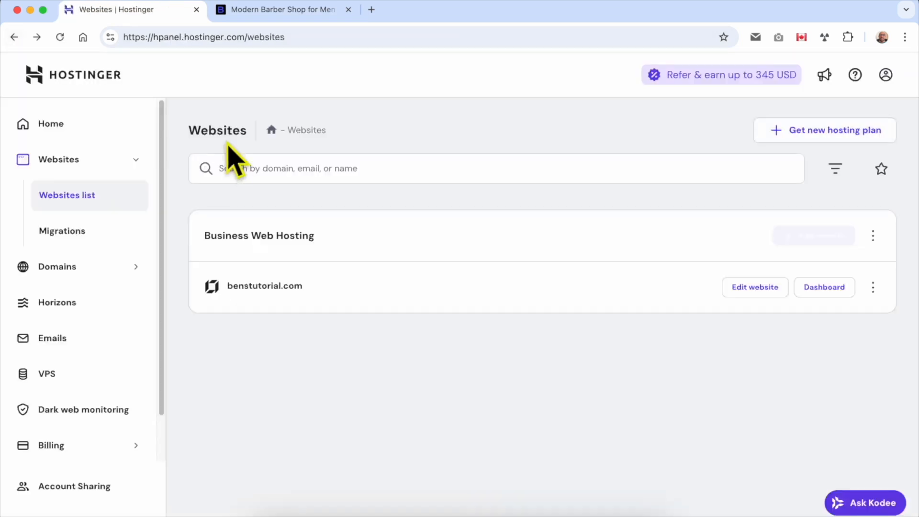
pyautogui.doubleClick(220, 132)
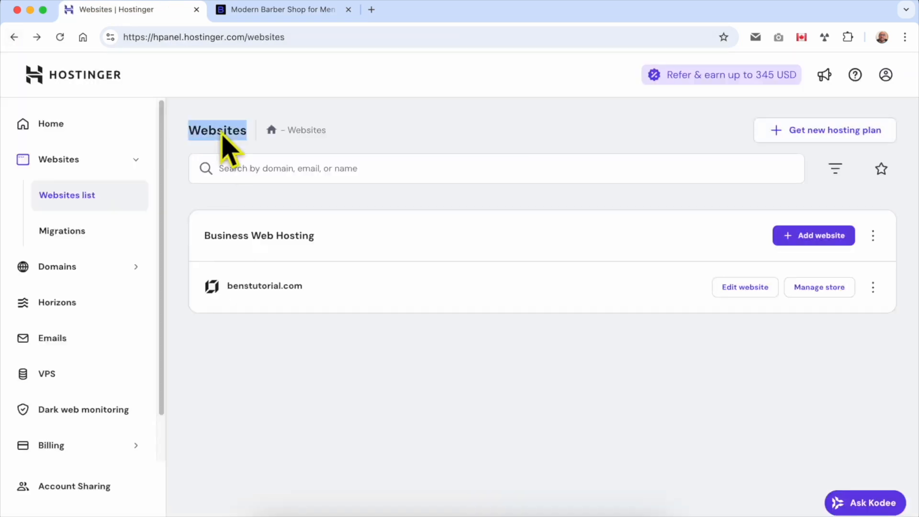
# Duplicate benstutorial.com onto the Business Web Hosting plan and reload the websites list.
pyautogui.click(388, 307)
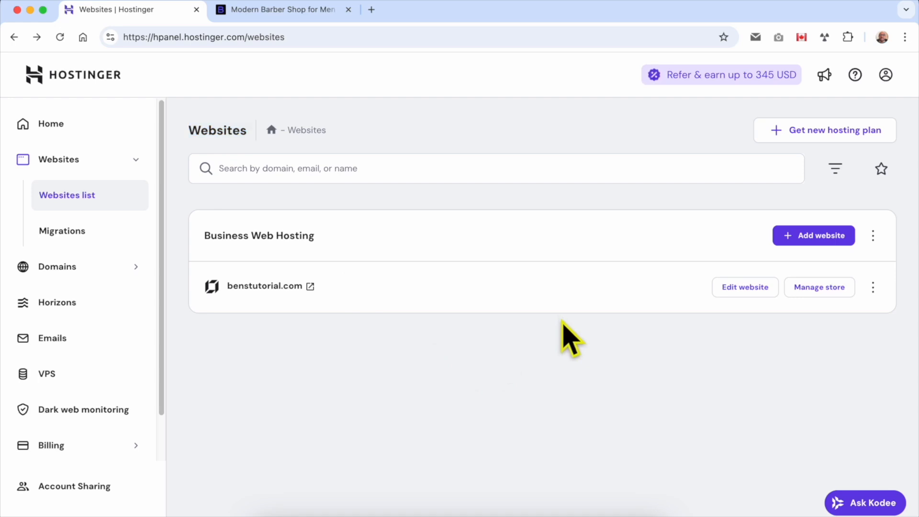
pyautogui.click(873, 286)
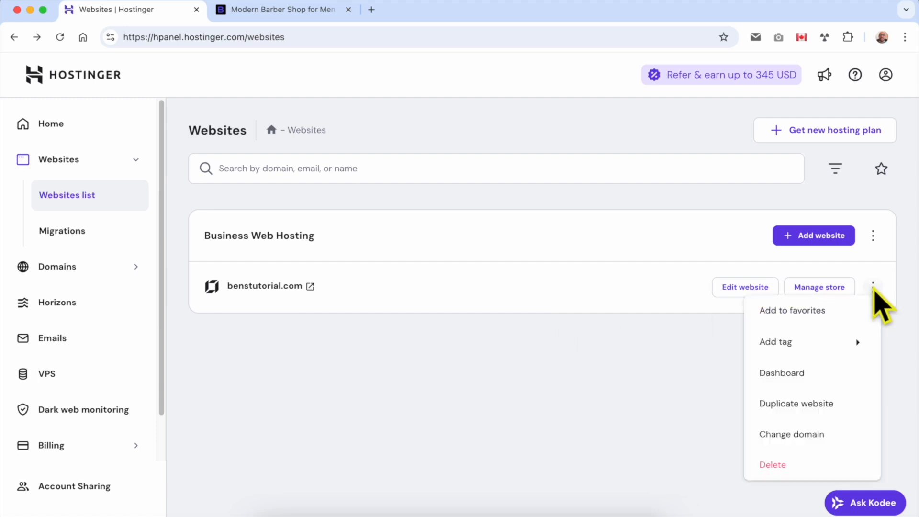
pyautogui.click(812, 405)
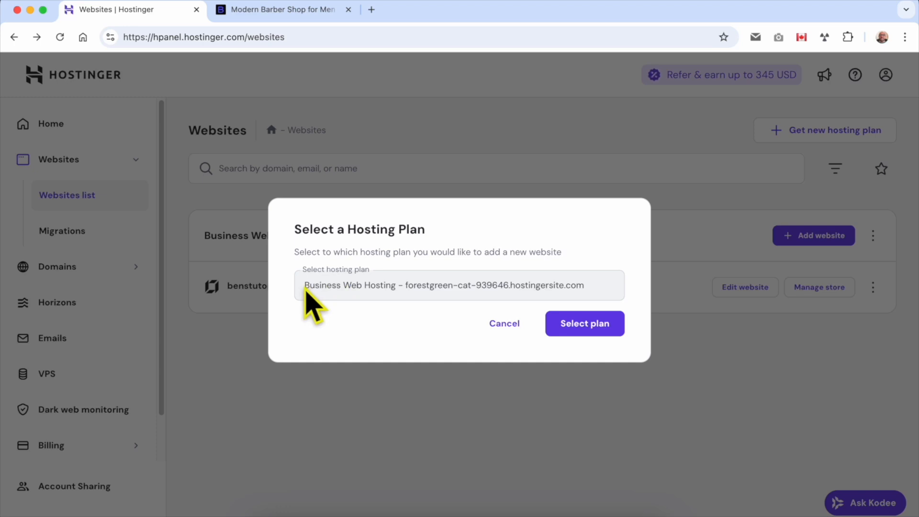
pyautogui.moveTo(306, 288); pyautogui.dragTo(344, 292)
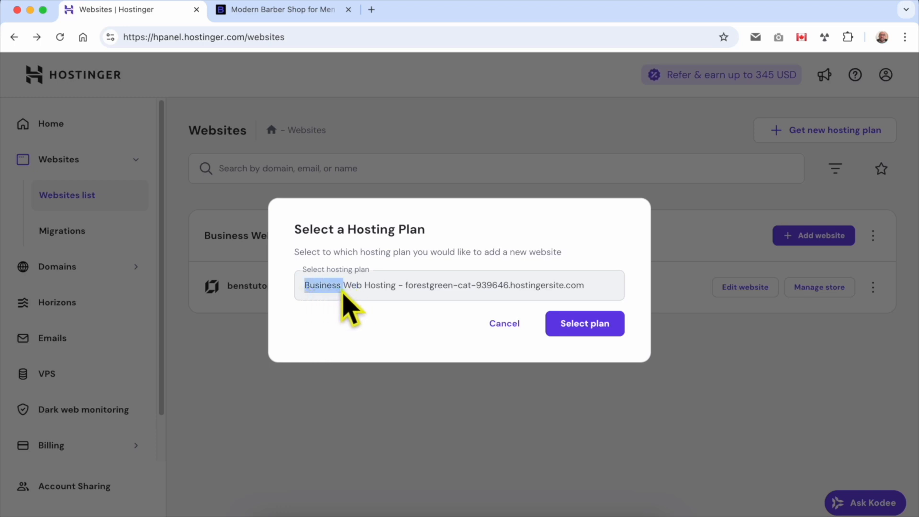
pyautogui.click(479, 340)
pyautogui.click(613, 330)
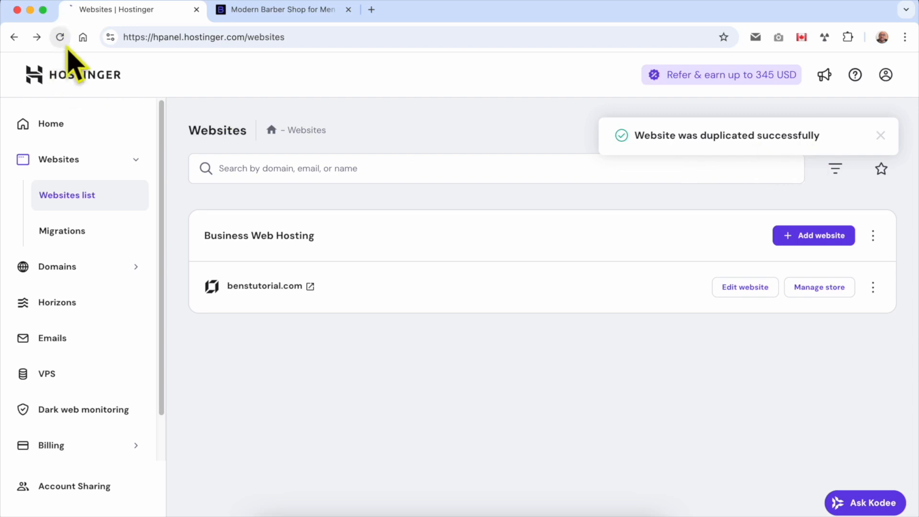
pyautogui.click(60, 37)
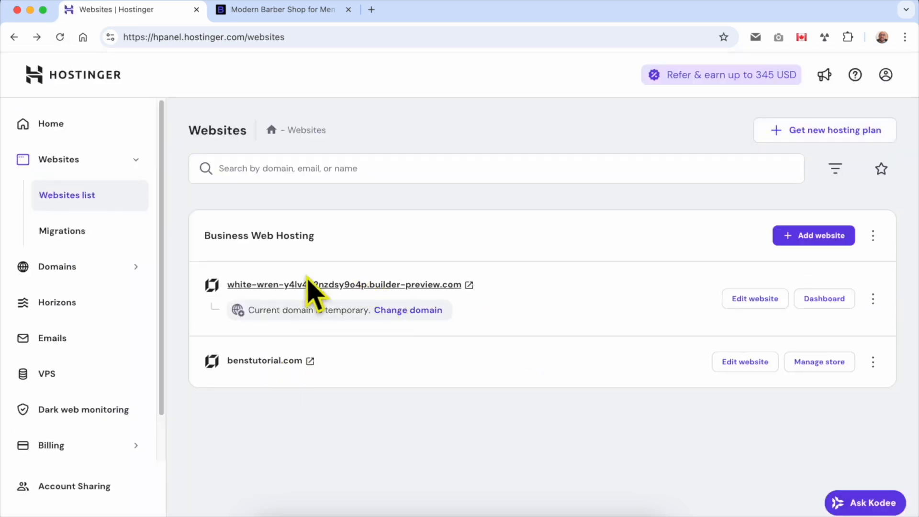
# Open the duplicate's temporary preview address, then open the duplicate in Website Builder.
pyautogui.click(469, 285)
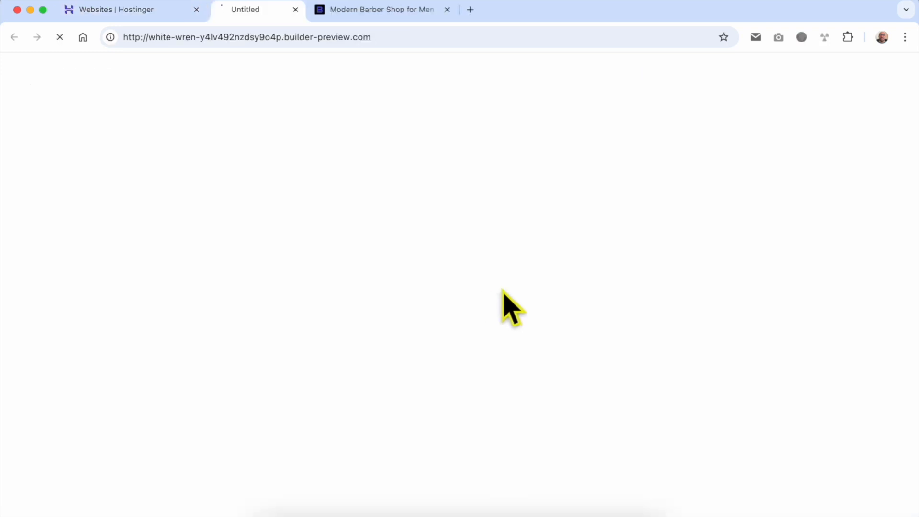
pyautogui.click(158, 11)
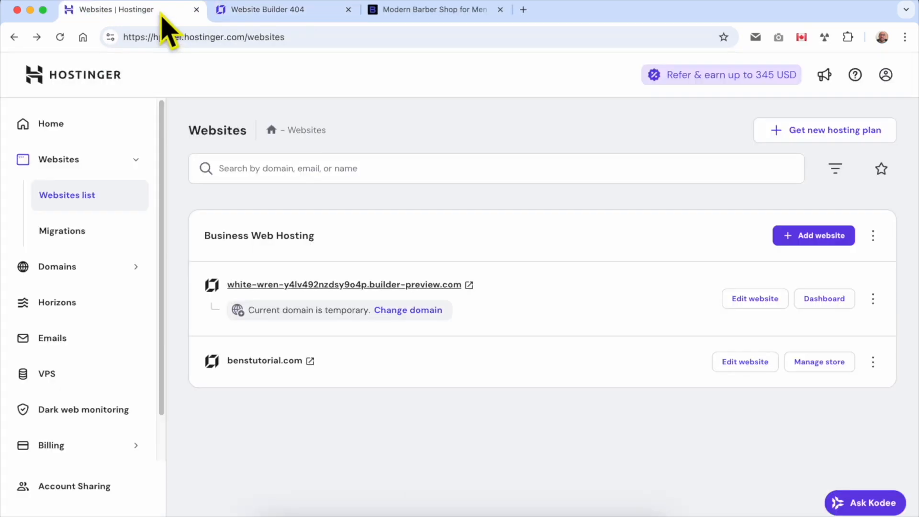
pyautogui.click(752, 302)
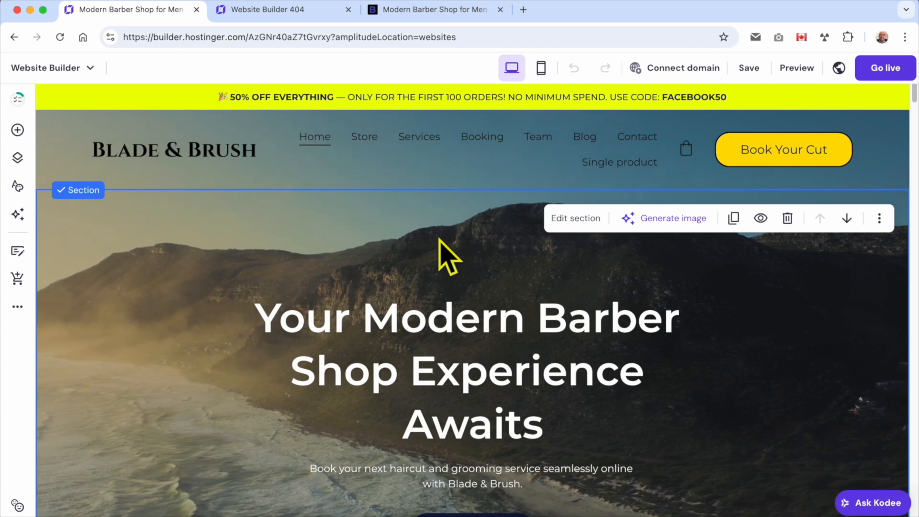
# Scroll through the duplicate in the editor and compare it against the live benstutorial.com site.
pyautogui.scroll(-3, 472, 256)
pyautogui.scroll(3, 454, 201)
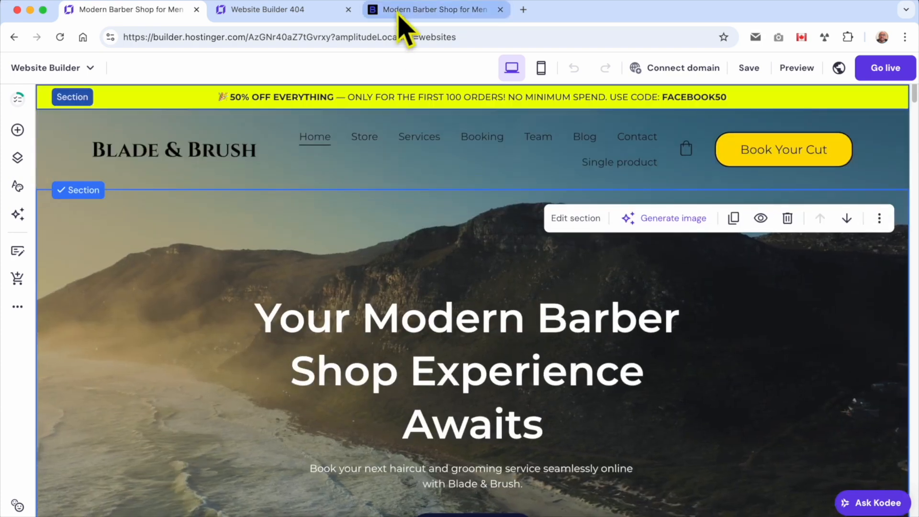
pyautogui.scroll(-20, 436, 236)
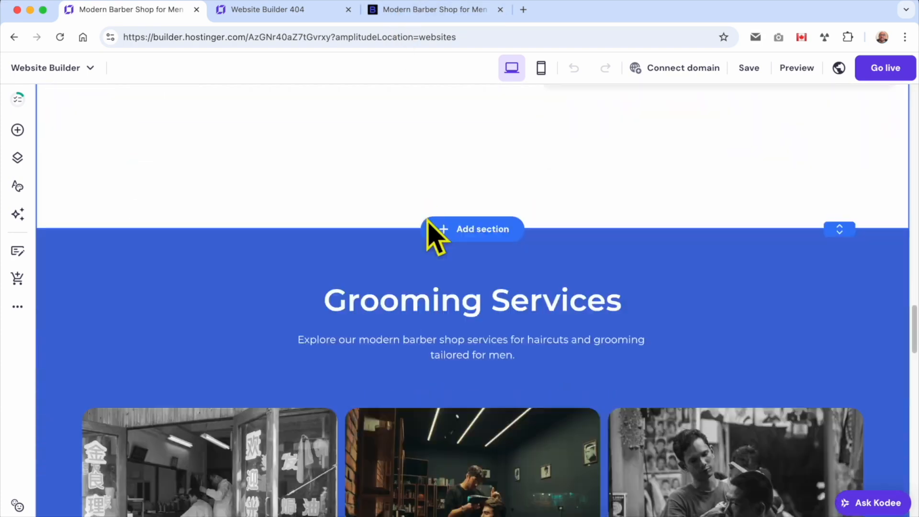
pyautogui.scroll(-15, 431, 225)
pyautogui.click(404, 10)
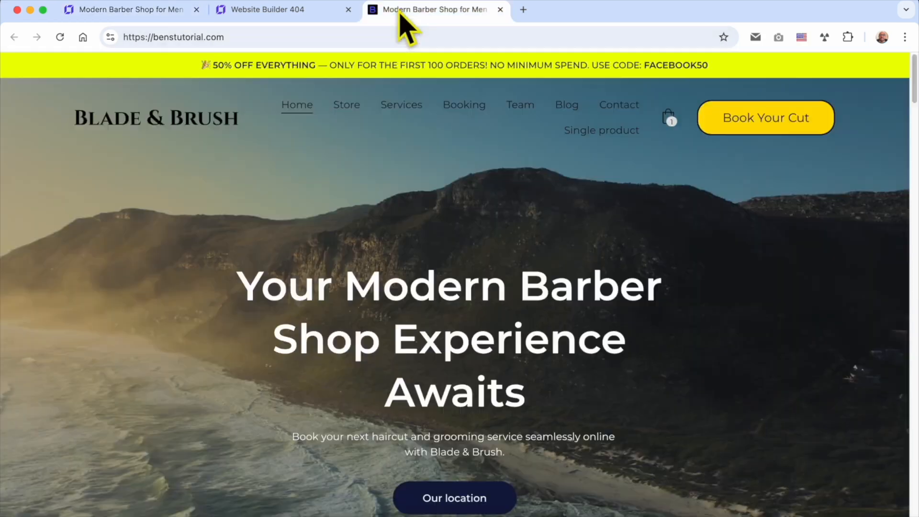
pyautogui.scroll(-20, 407, 192)
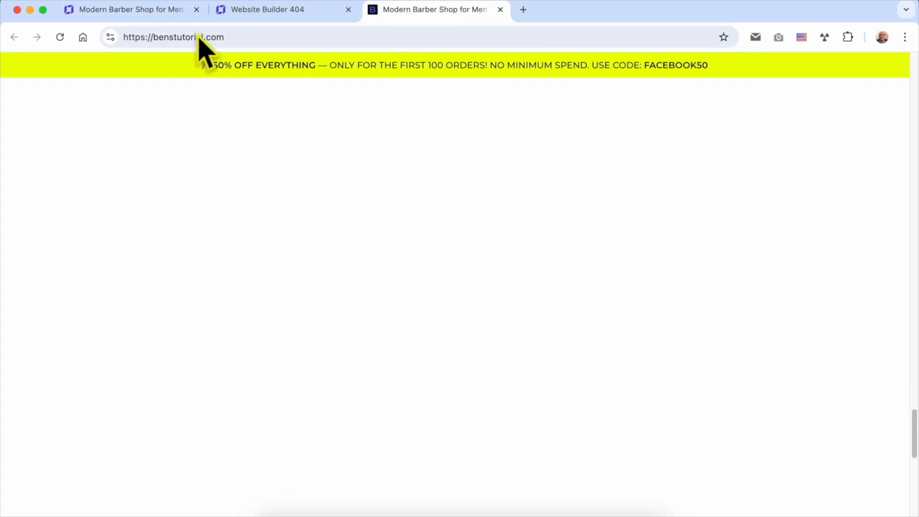
pyautogui.click(152, 16)
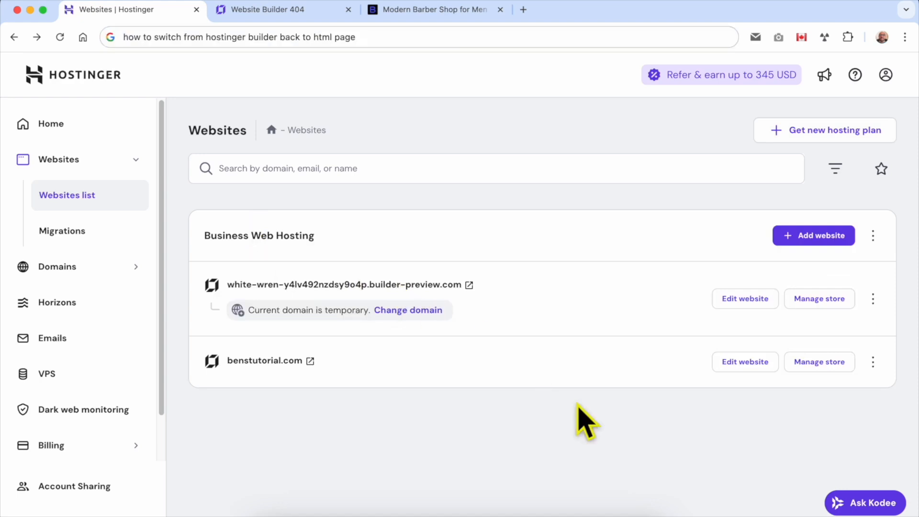
# Delete the original benstutorial.com website, acknowledging all data will be lost, and refresh the list.
pyautogui.doubleClick(342, 362)
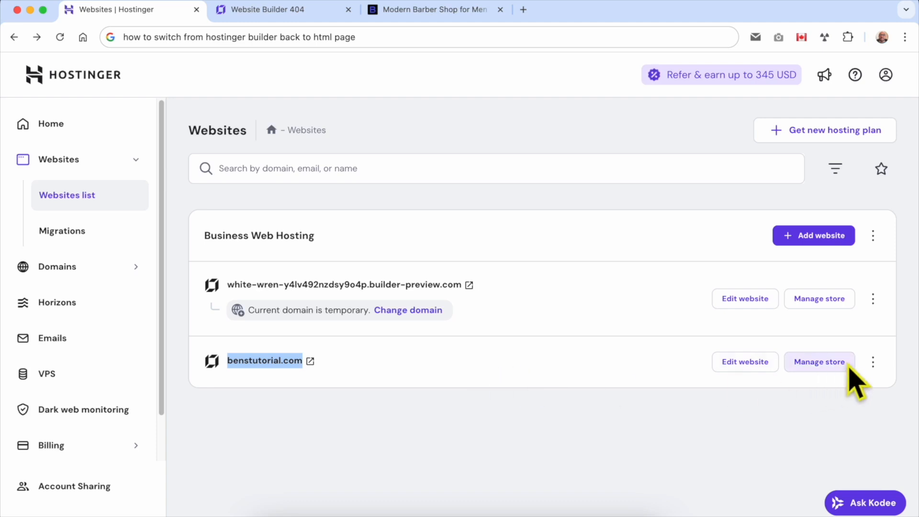
pyautogui.click(873, 363)
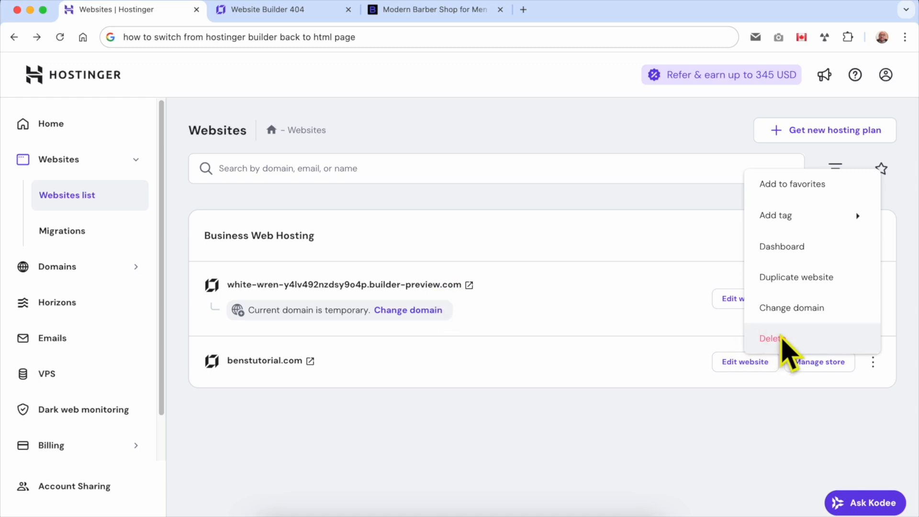
pyautogui.click(782, 336)
pyautogui.click(364, 270)
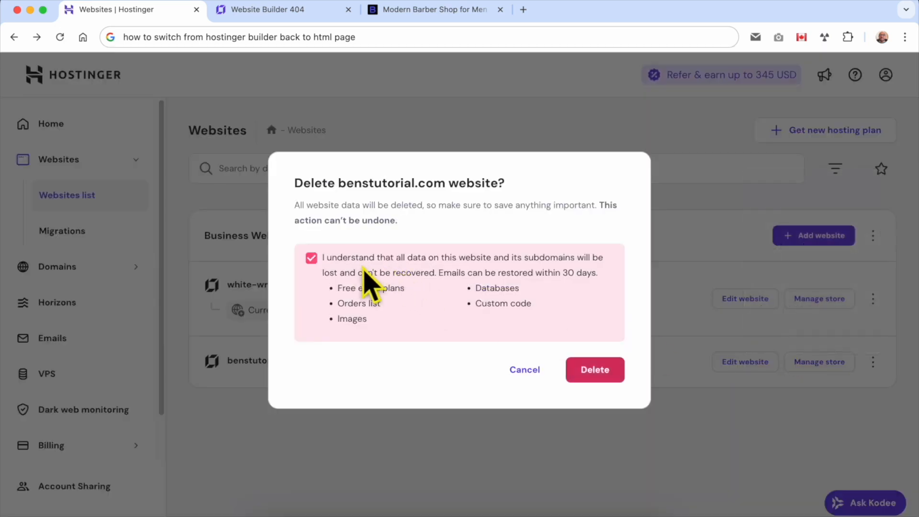
pyautogui.click(601, 372)
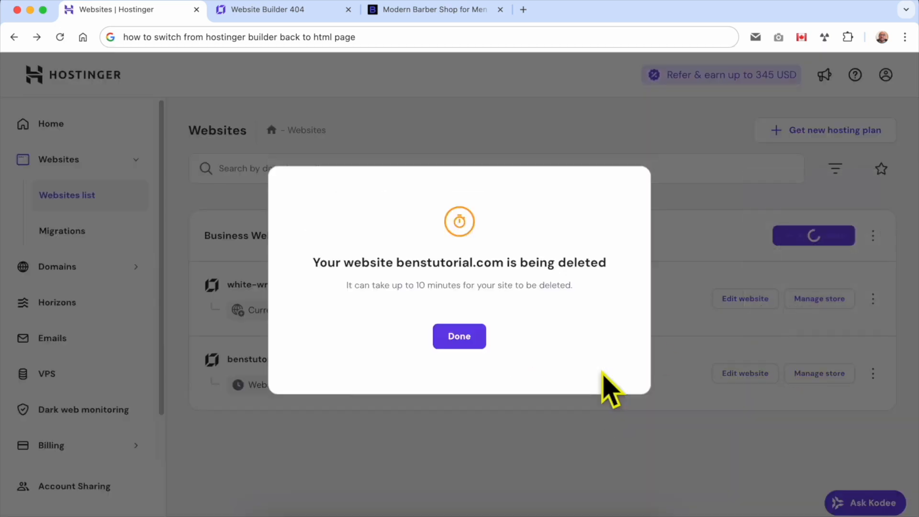
pyautogui.moveTo(309, 264); pyautogui.dragTo(644, 268)
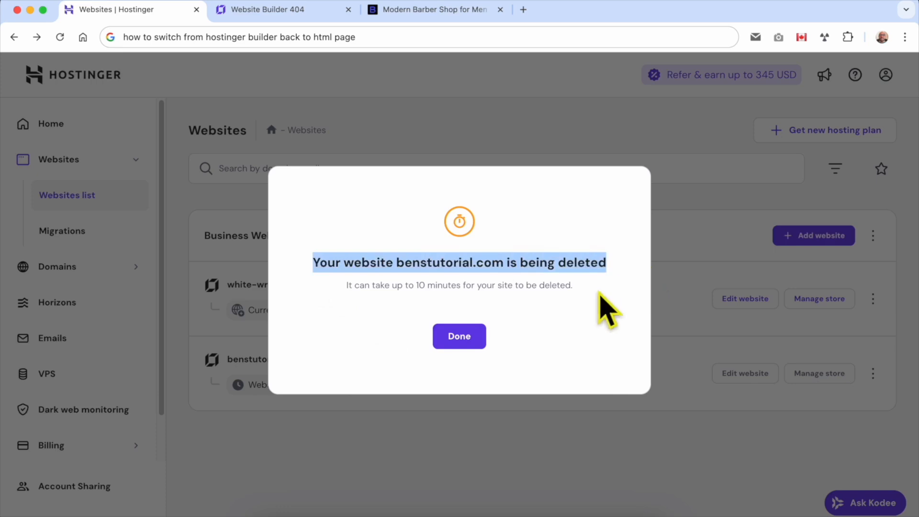
pyautogui.click(461, 337)
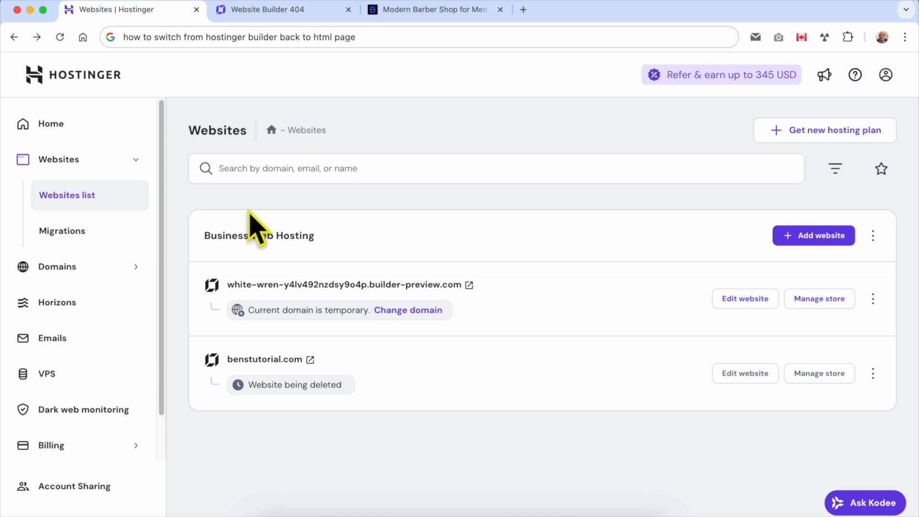
pyautogui.click(59, 37)
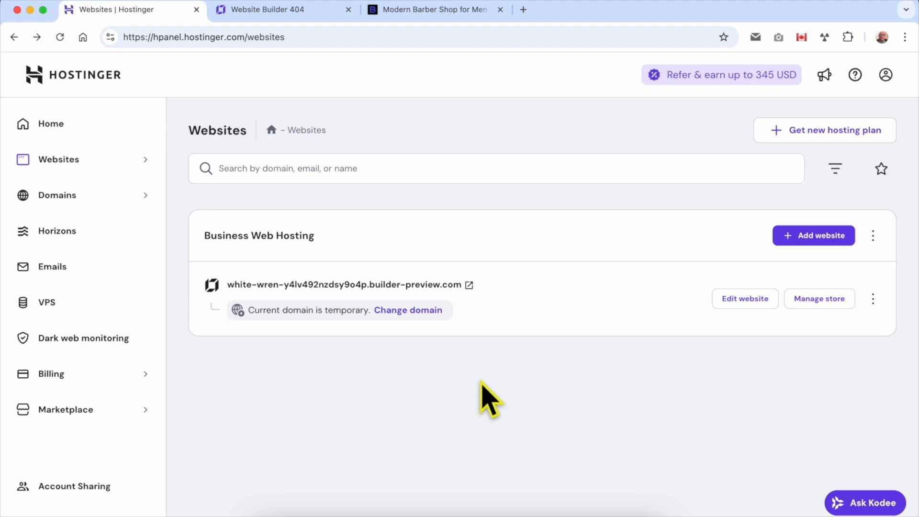
# Add a new website using the Custom PHP/HTML website option.
pyautogui.click(809, 253)
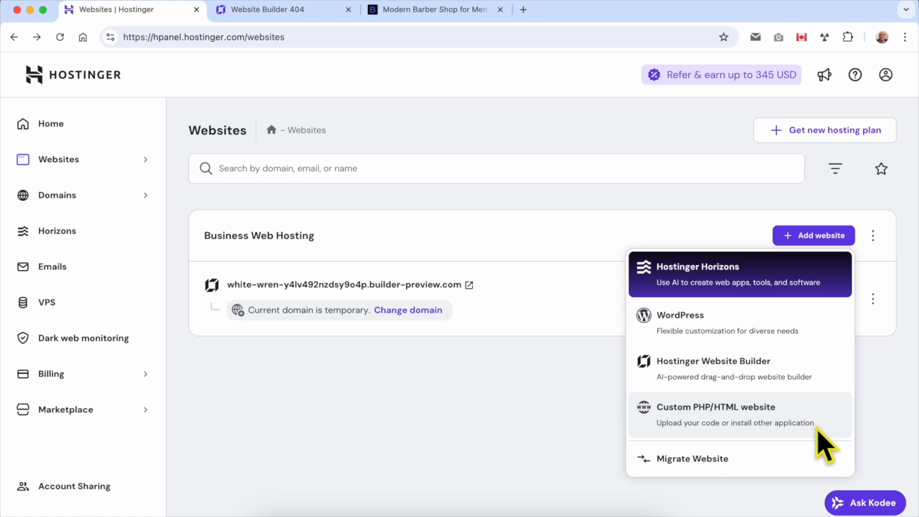
pyautogui.click(695, 406)
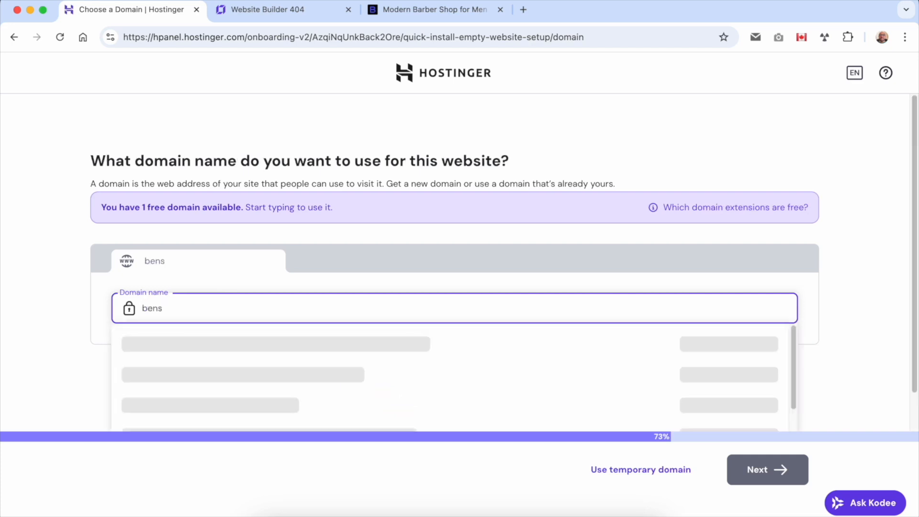
# Enter benstutorial.com as the domain, mark it as already owned, and continue.
pyautogui.write('rial.com')
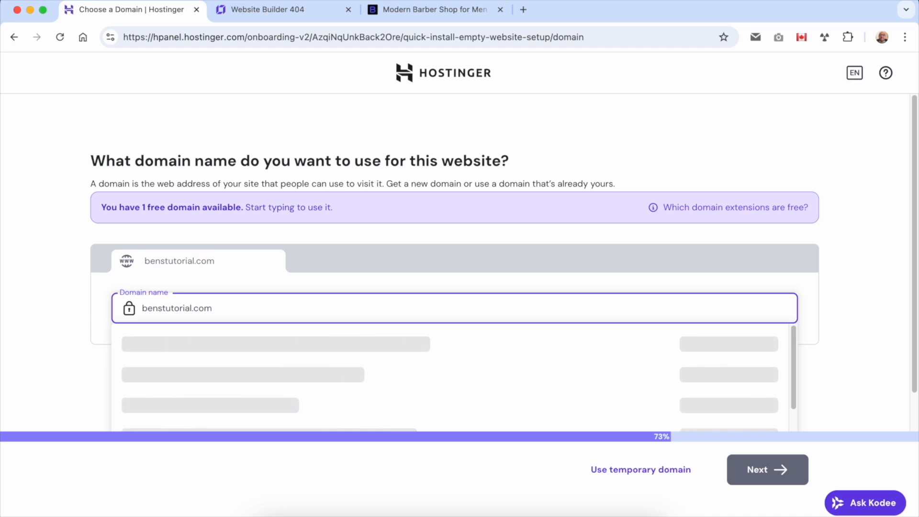
pyautogui.click(388, 13)
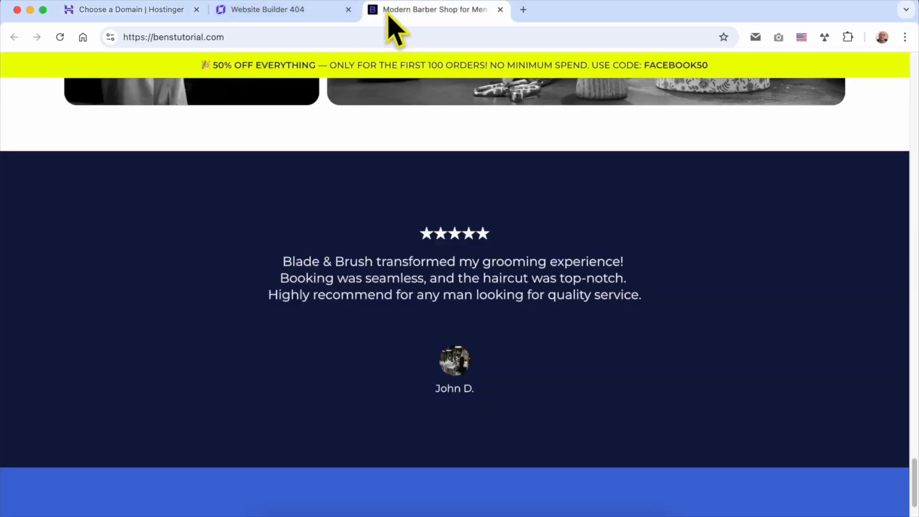
pyautogui.scroll(20, 325, 167)
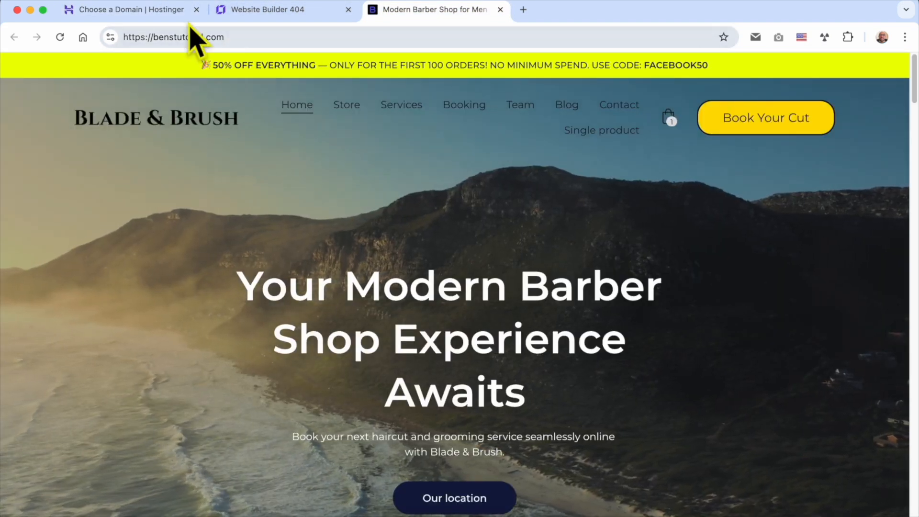
pyautogui.click(166, 10)
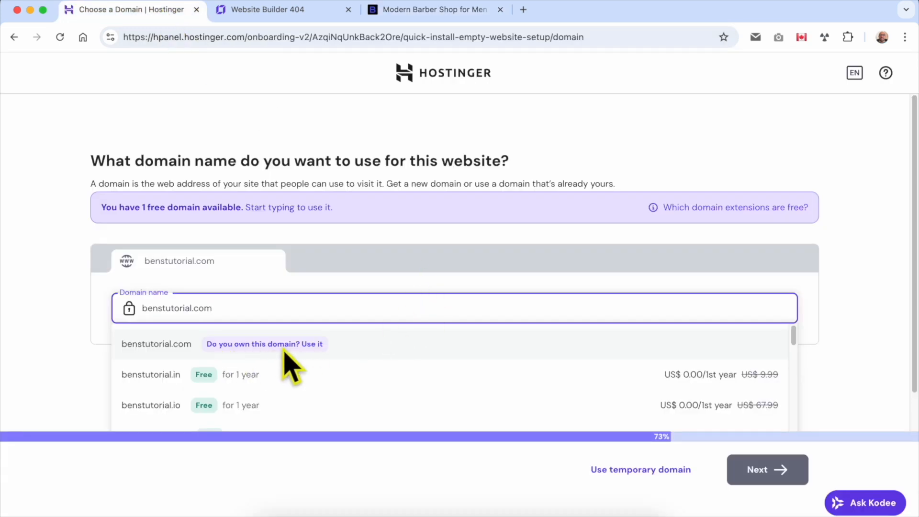
pyautogui.click(308, 345)
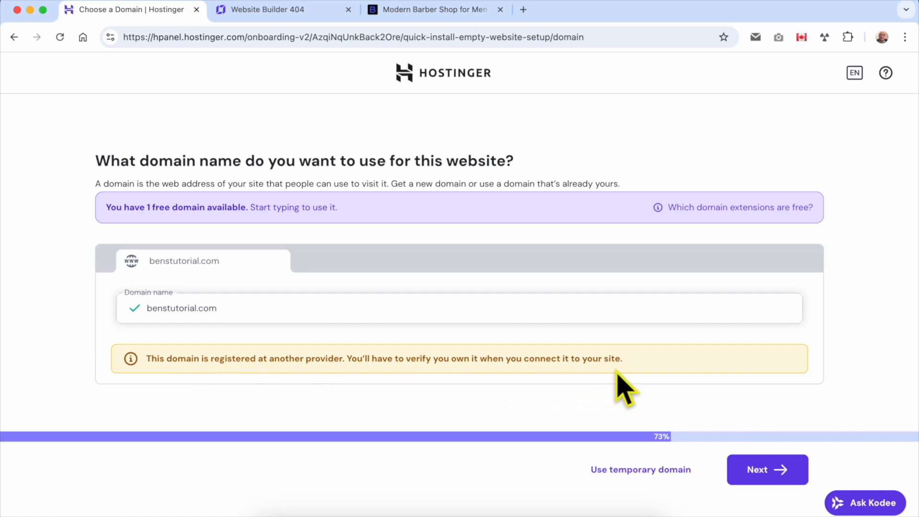
pyautogui.click(804, 481)
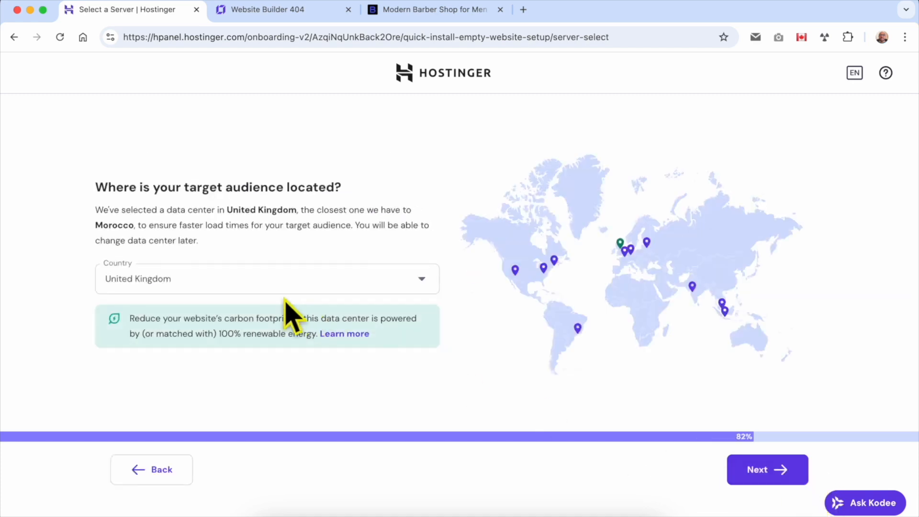
# Pick the United States, North Carolina data center and build the new website.
pyautogui.click(216, 286)
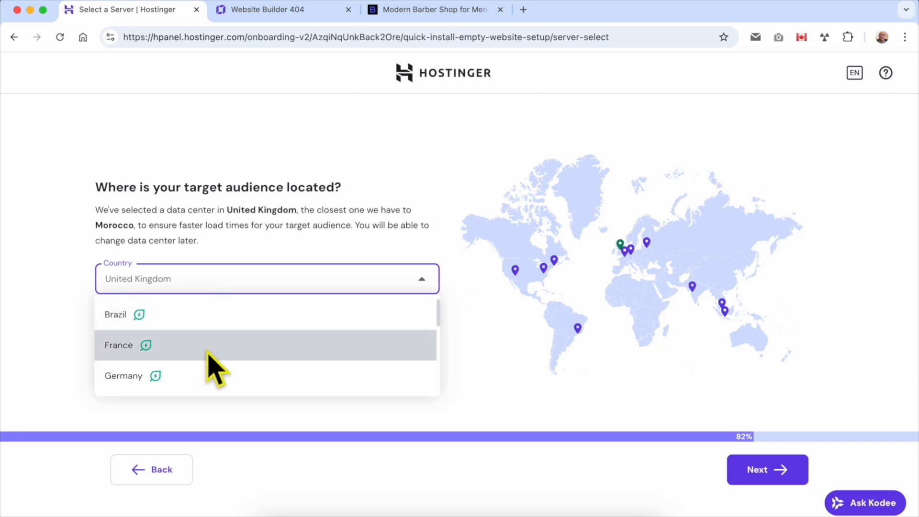
pyautogui.scroll(-5, 203, 335)
pyautogui.scroll(5, 204, 335)
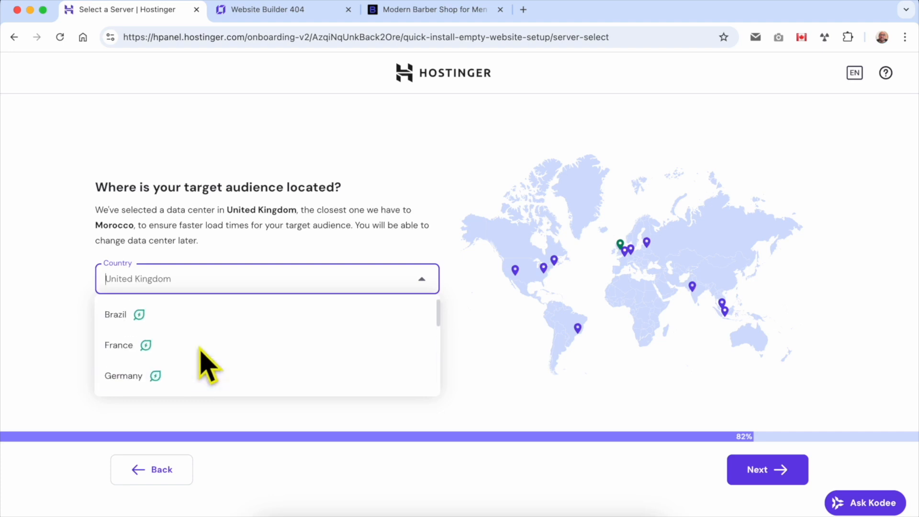
pyautogui.scroll(-6, 207, 360)
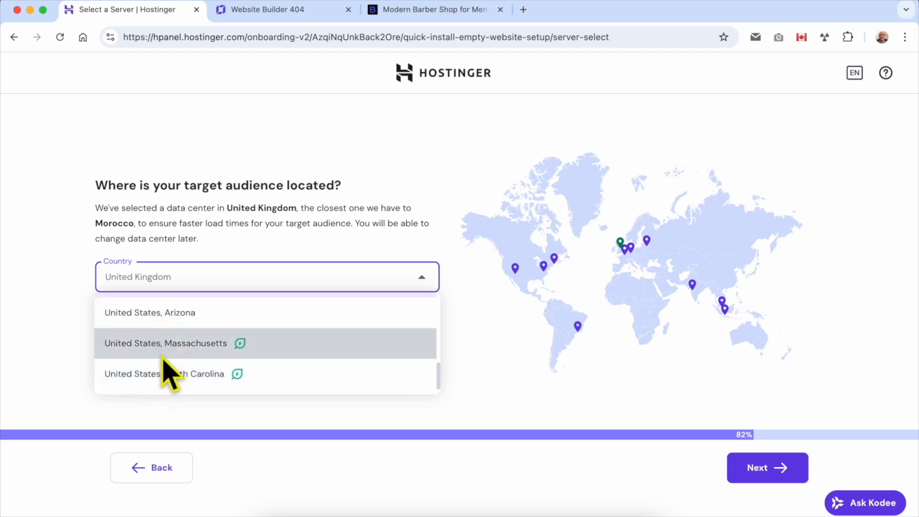
pyautogui.click(216, 375)
pyautogui.click(234, 269)
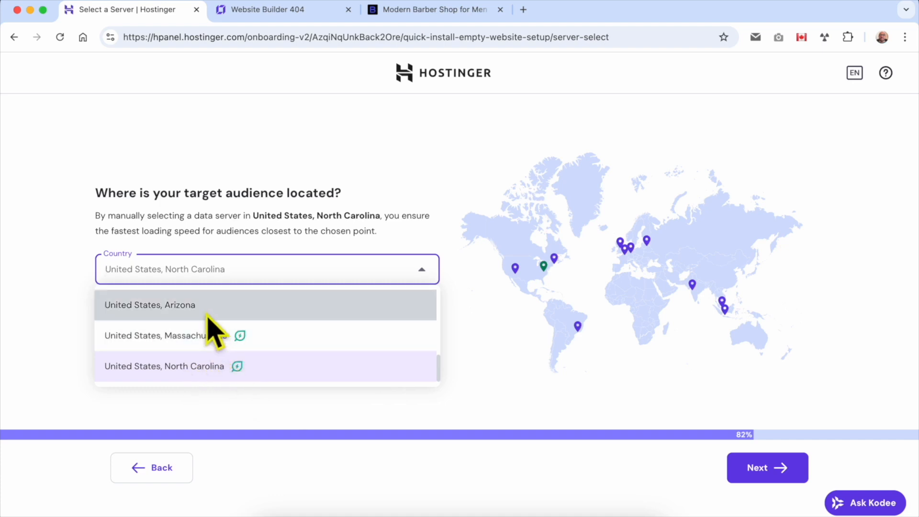
pyautogui.click(232, 368)
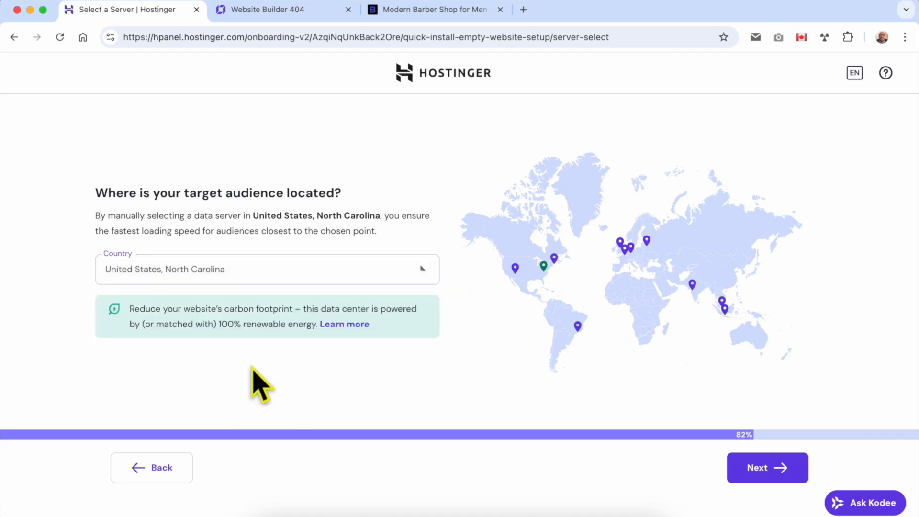
pyautogui.click(774, 472)
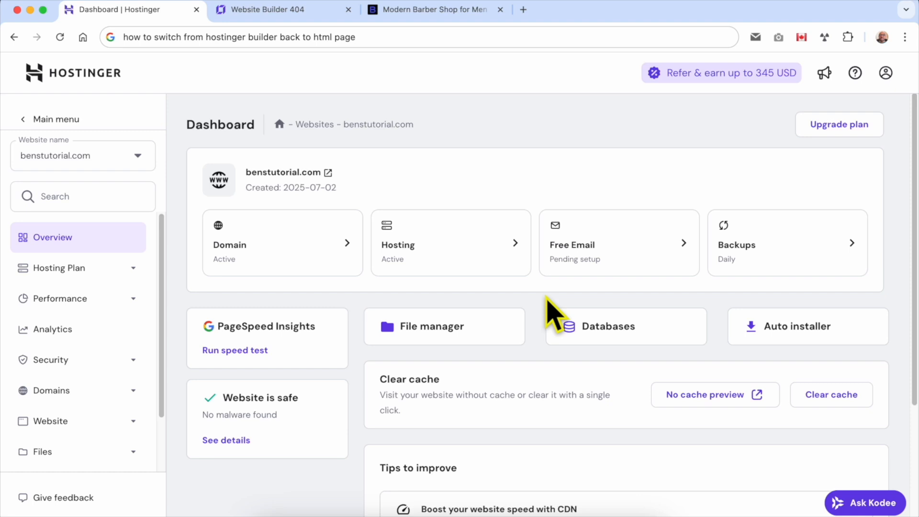
# Open benstutorial.com in a new tab, reload past the certificate error to the 404 page, then return to the dashboard.
pyautogui.click(328, 173)
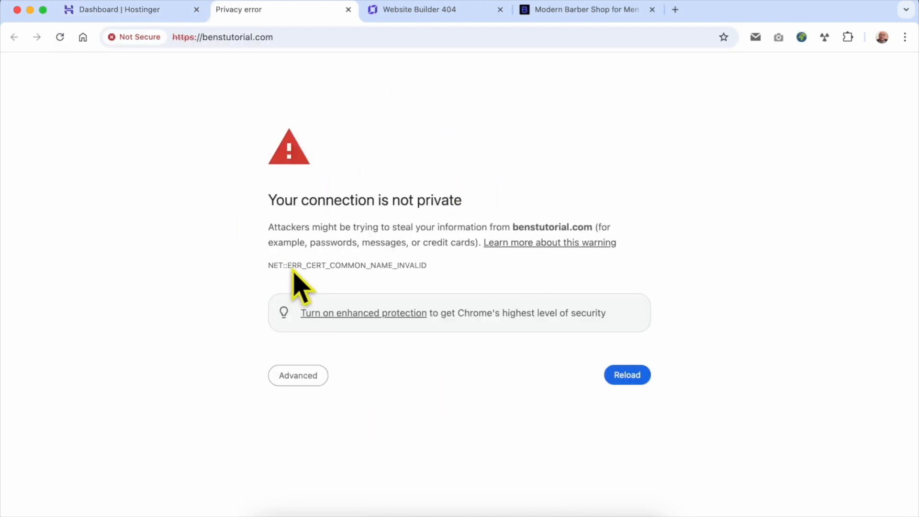
pyautogui.moveTo(288, 268); pyautogui.dragTo(324, 269)
pyautogui.click(323, 269)
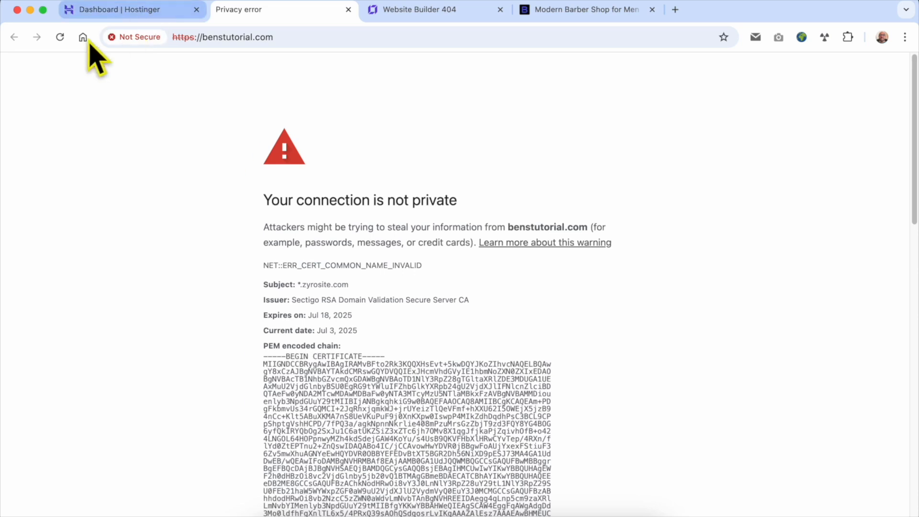
pyautogui.click(60, 36)
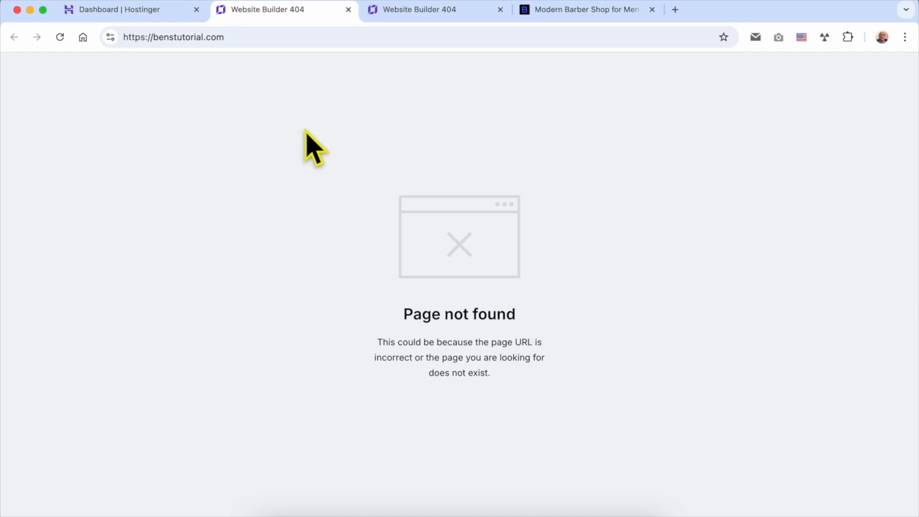
pyautogui.click(136, 41)
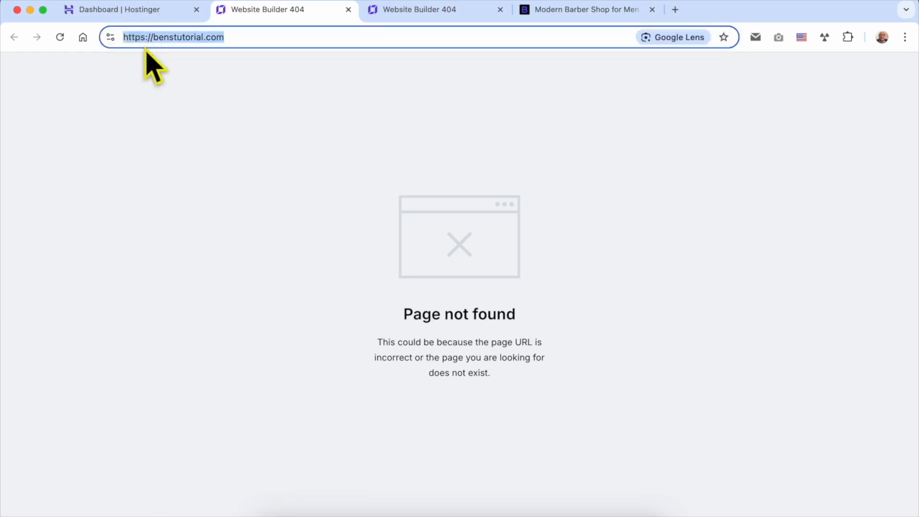
pyautogui.click(250, 166)
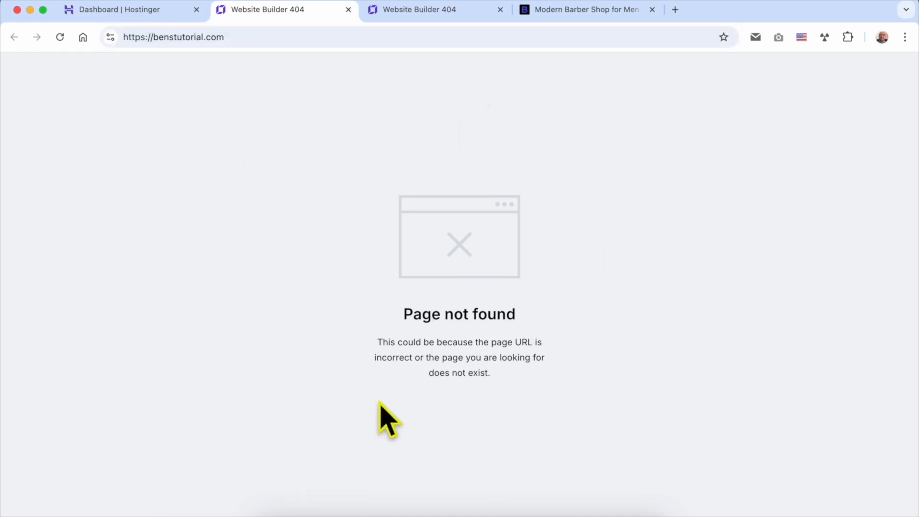
pyautogui.click(136, 19)
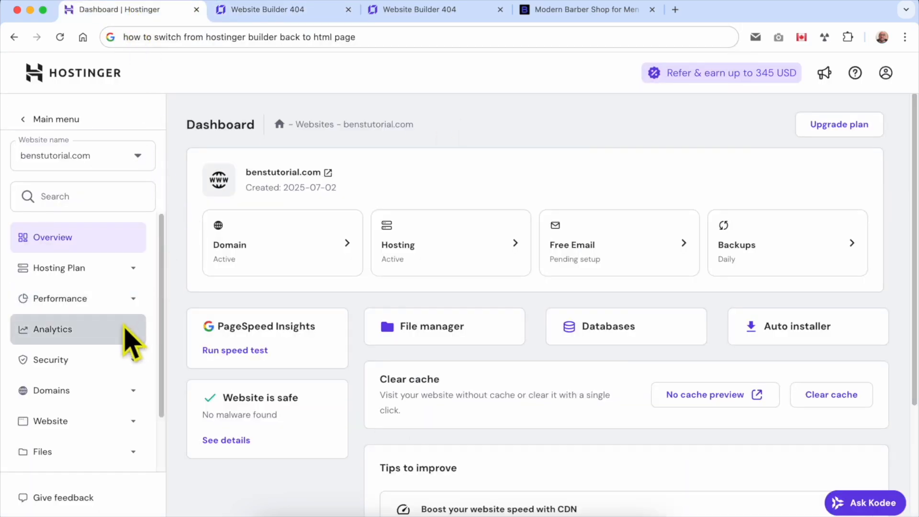
# Open File Manager from the Files section and access only benstutorial.com's files.
pyautogui.scroll(-1, 101, 408)
pyautogui.scroll(-2, 110, 426)
pyautogui.click(79, 389)
pyautogui.scroll(-2, 93, 397)
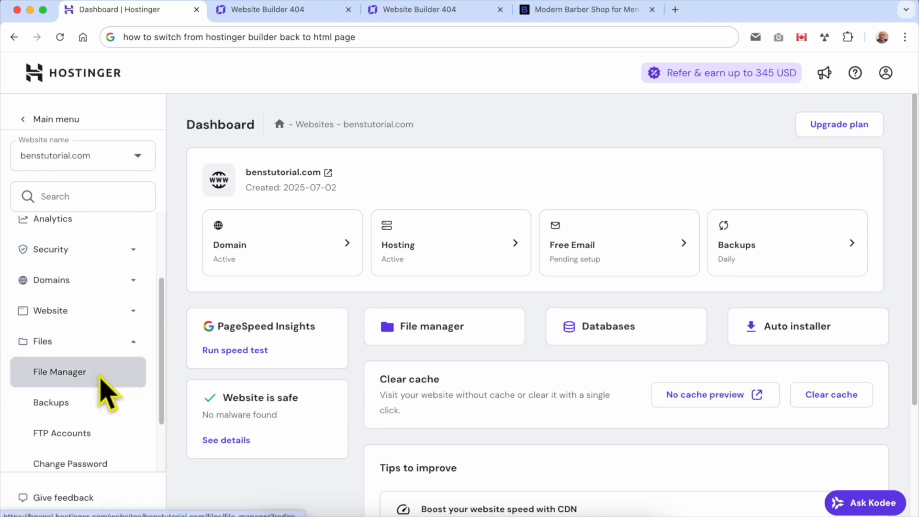
pyautogui.click(101, 378)
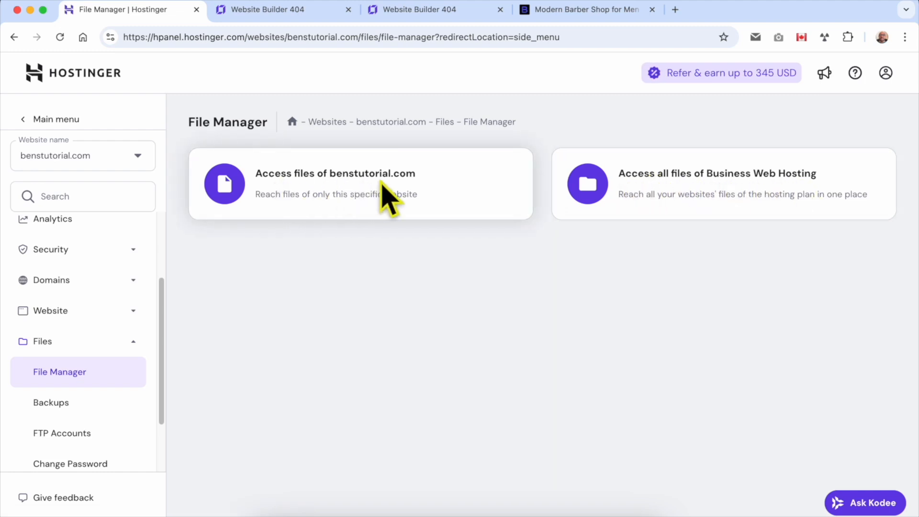
pyautogui.click(363, 191)
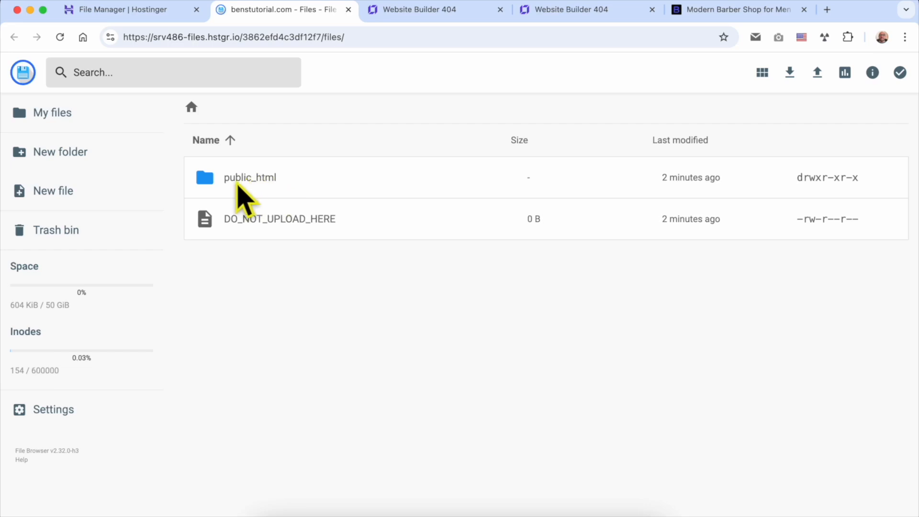
# Open public_html and permanently delete default.php, skipping the trash bin.
pyautogui.click(306, 177)
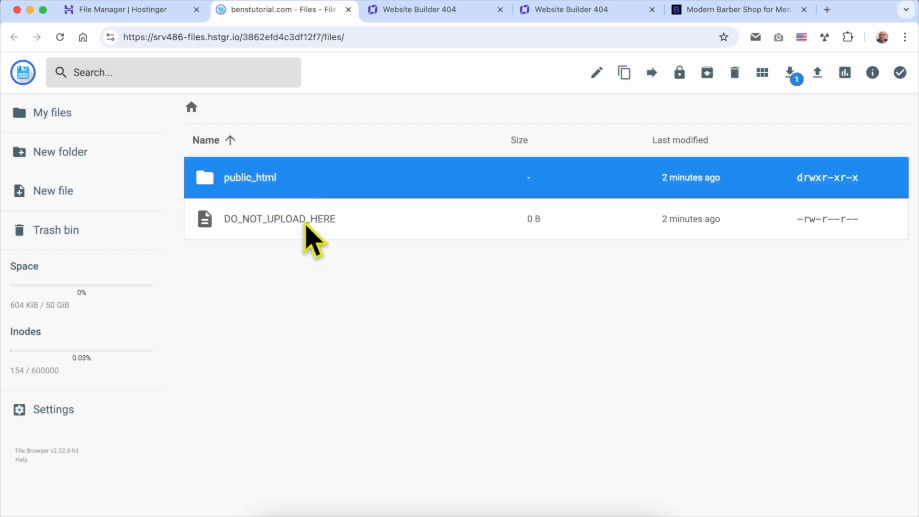
pyautogui.doubleClick(341, 175)
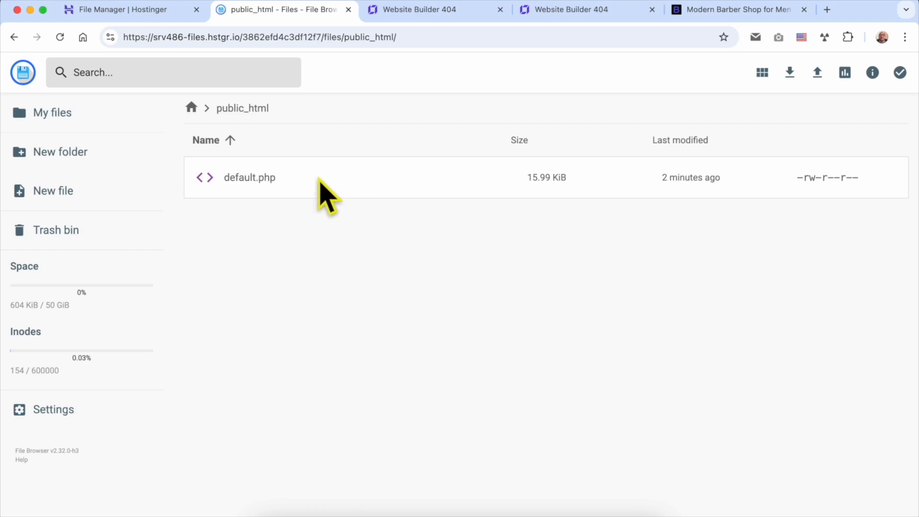
pyautogui.click(318, 190)
pyautogui.rightClick(319, 190)
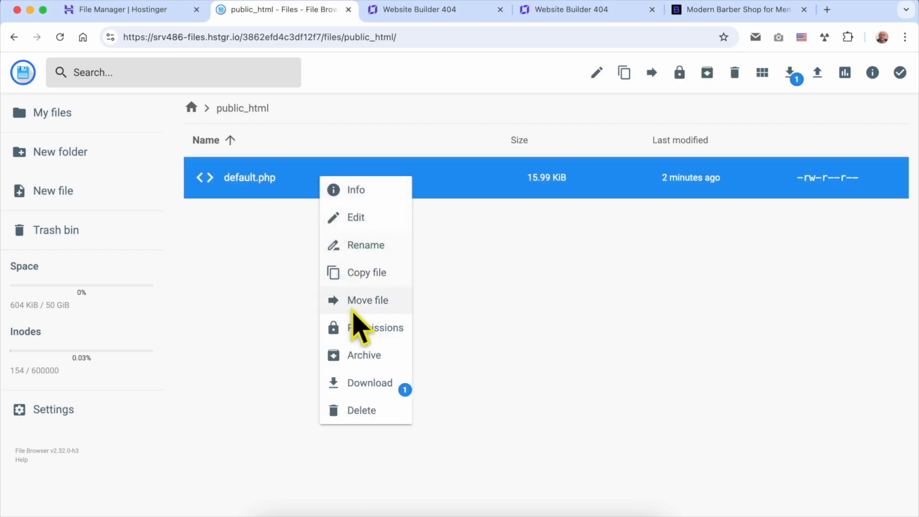
pyautogui.click(367, 412)
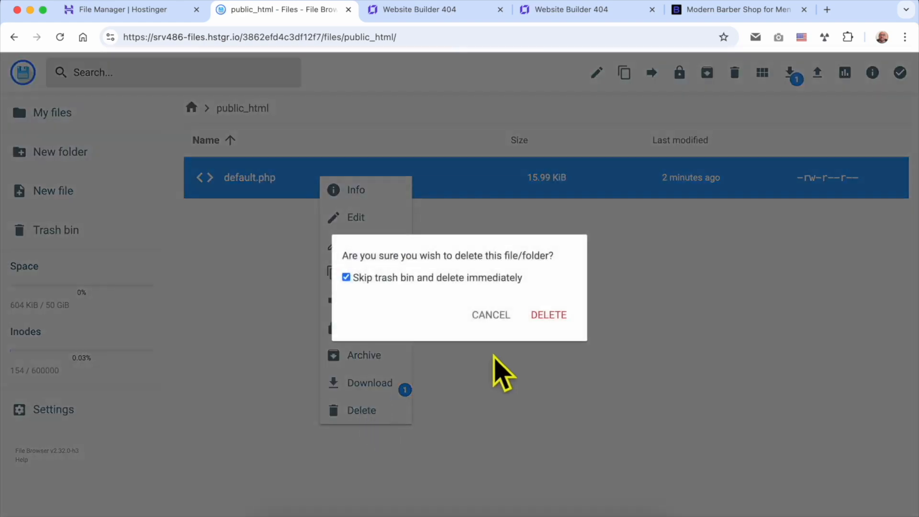
pyautogui.click(549, 321)
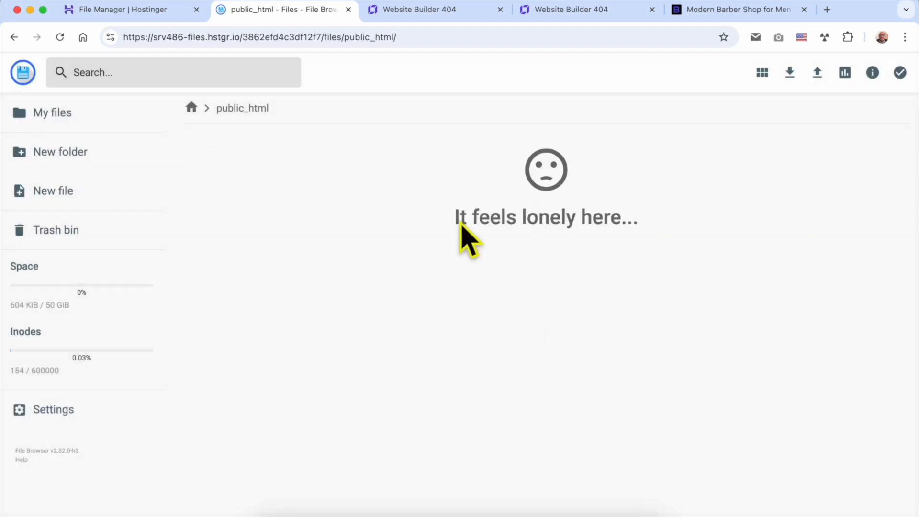
pyautogui.click(463, 13)
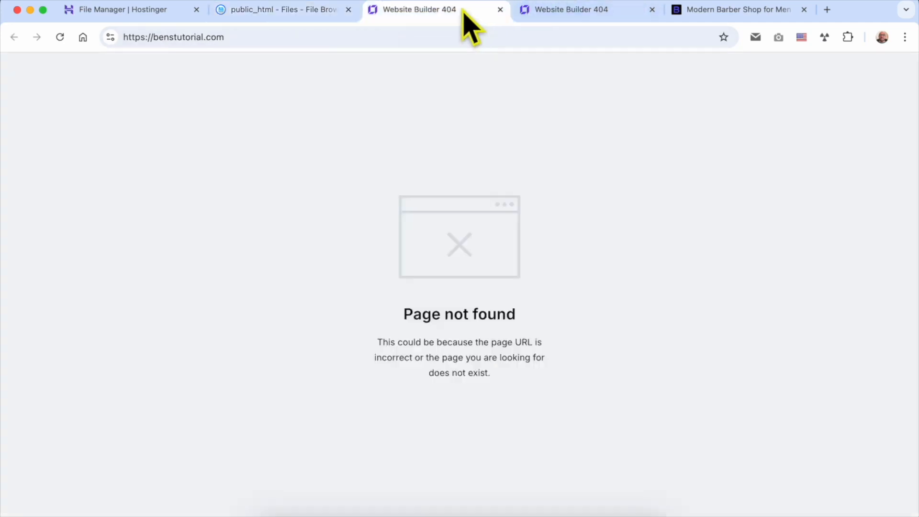
# Reload benstutorial.com to see the 'connection not private' warning, then return to the empty public_html folder.
pyautogui.click(60, 37)
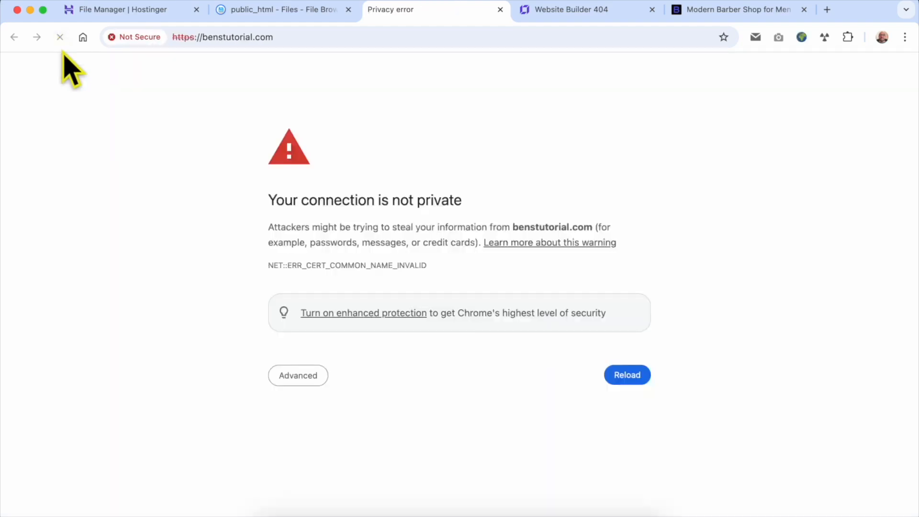
pyautogui.click(280, 13)
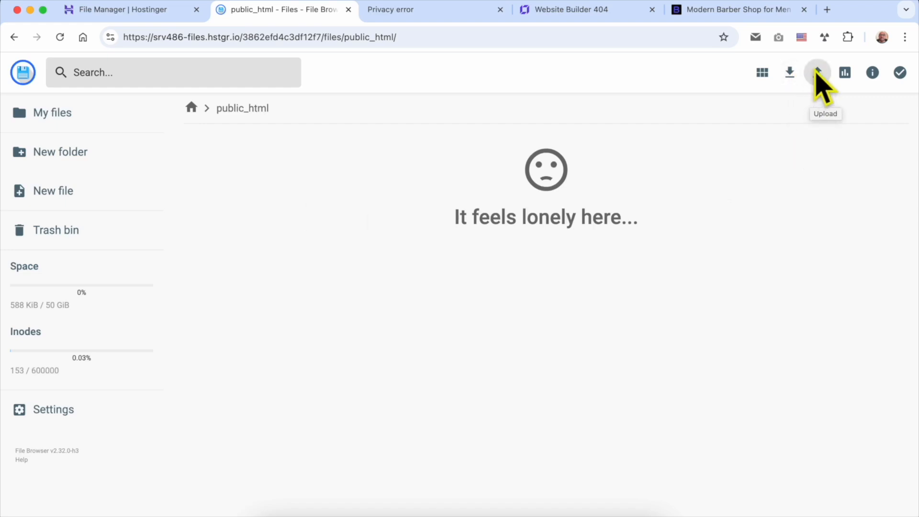
# Upload index.html (887 B) from Downloads into public_html, then switch to the benstutorial.com tab.
pyautogui.click(818, 73)
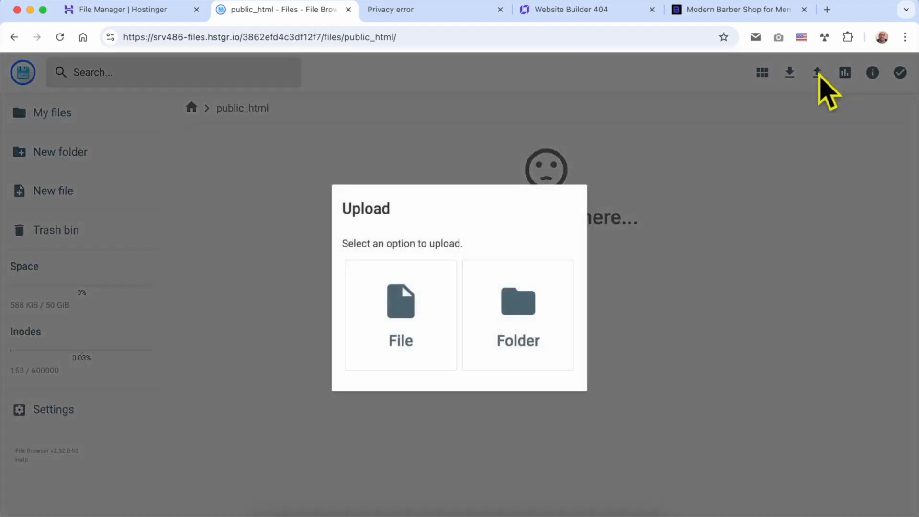
pyautogui.click(420, 312)
pyautogui.click(263, 119)
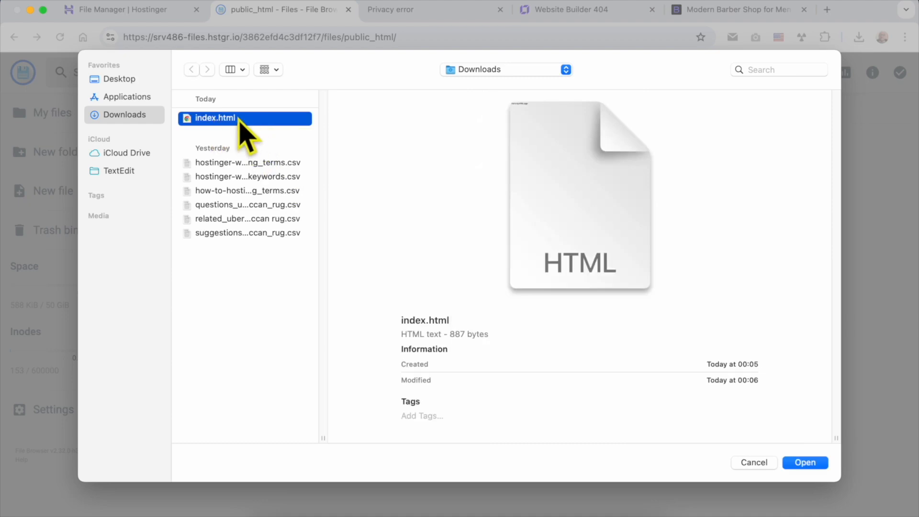
pyautogui.doubleClick(246, 122)
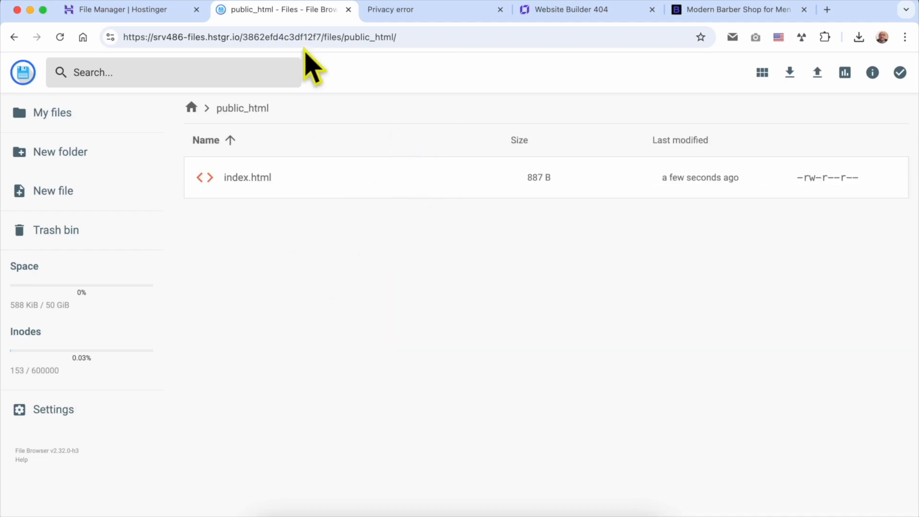
pyautogui.click(383, 9)
# Reload benstutorial.com and confirm it shows the text 'This is my HTML page'.
pyautogui.click(60, 37)
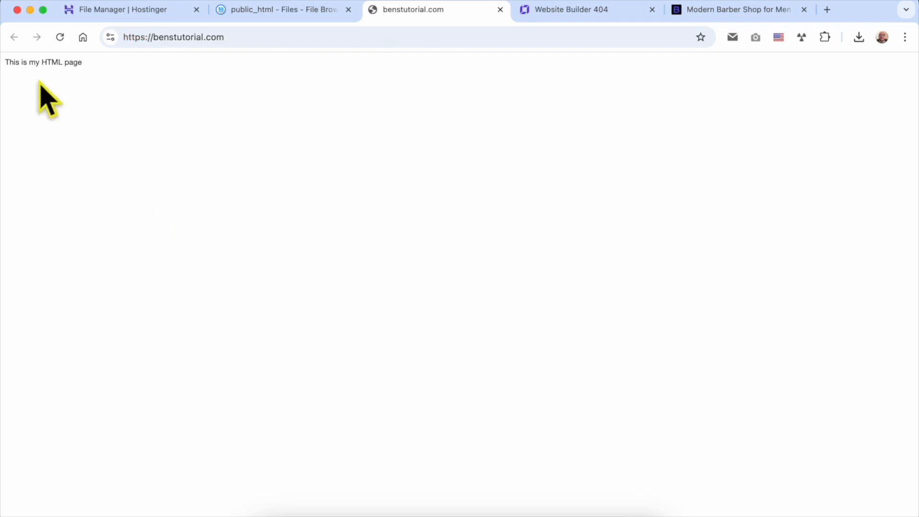
pyautogui.moveTo(6, 66); pyautogui.dragTo(120, 67)
pyautogui.click(349, 102)
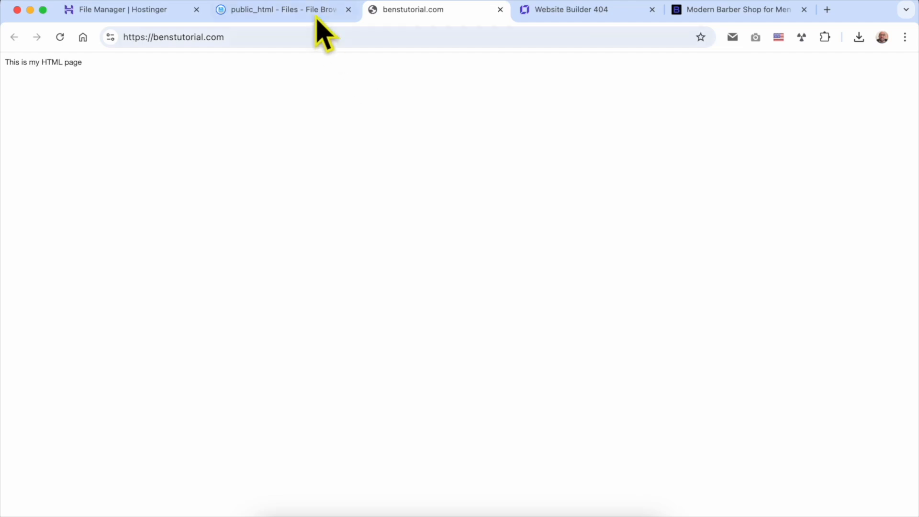
# In hPanel, go to Website > WordPress Install for benstutorial.com and launch a fresh WordPress install.
pyautogui.click(154, 14)
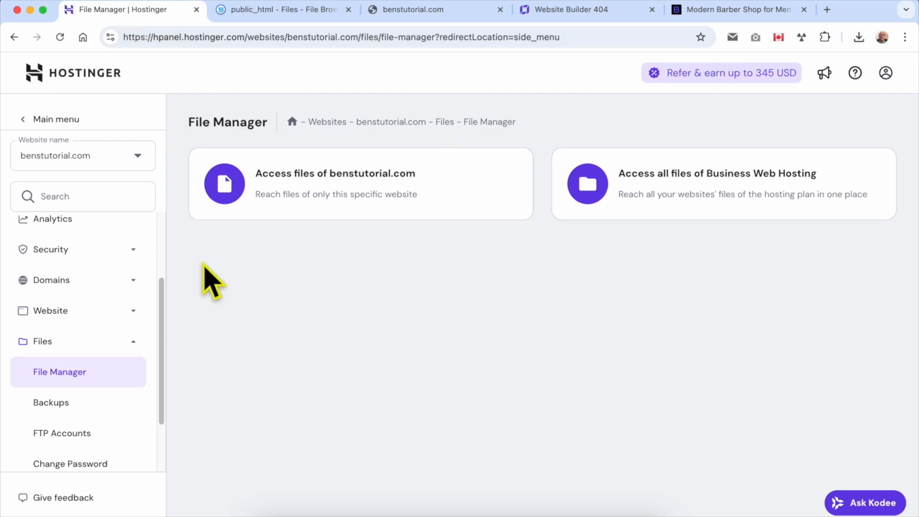
pyautogui.scroll(3, 111, 314)
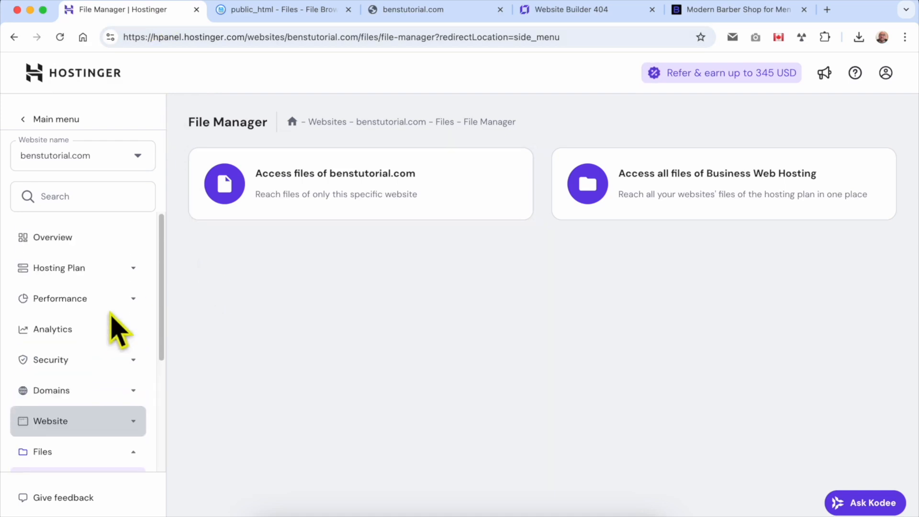
pyautogui.scroll(-3, 93, 336)
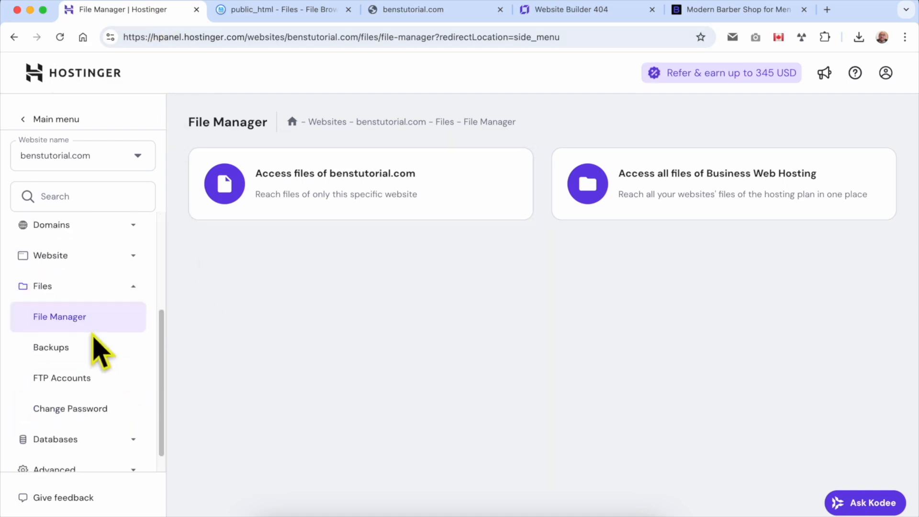
pyautogui.click(99, 259)
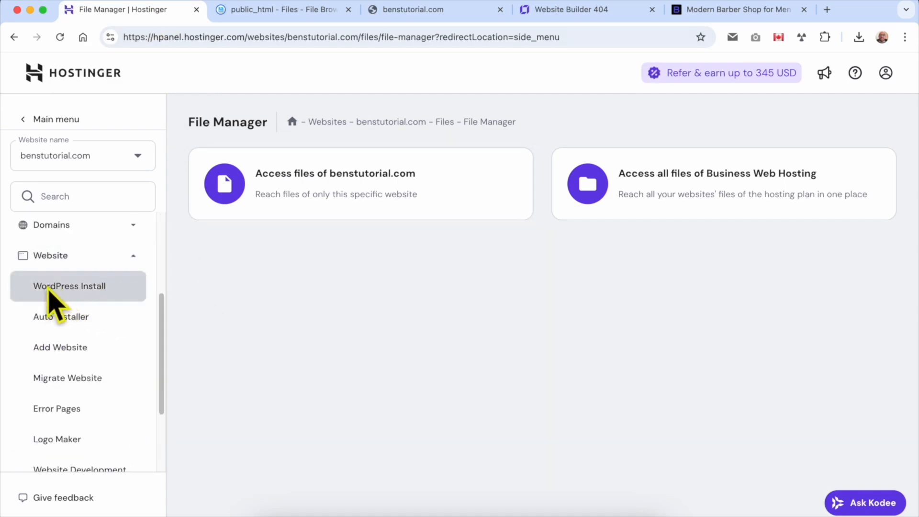
pyautogui.click(69, 287)
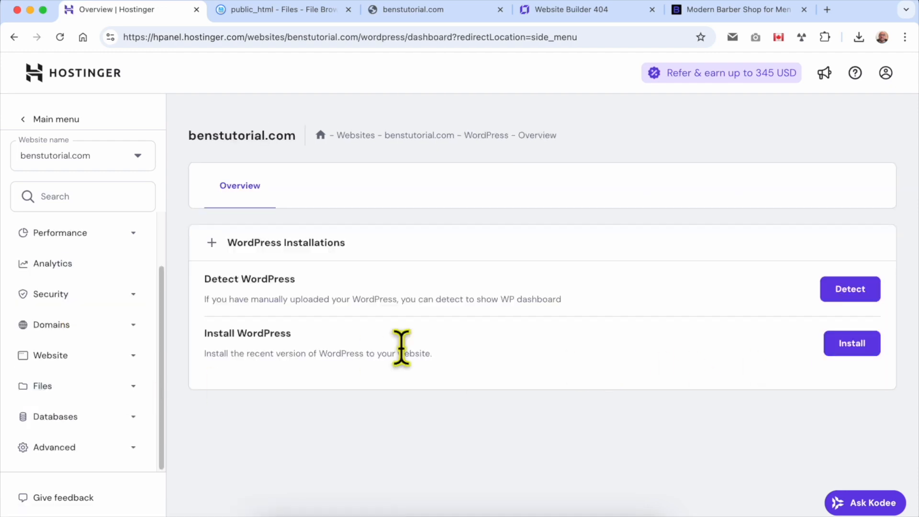
pyautogui.tripleClick(330, 338)
pyautogui.click(853, 355)
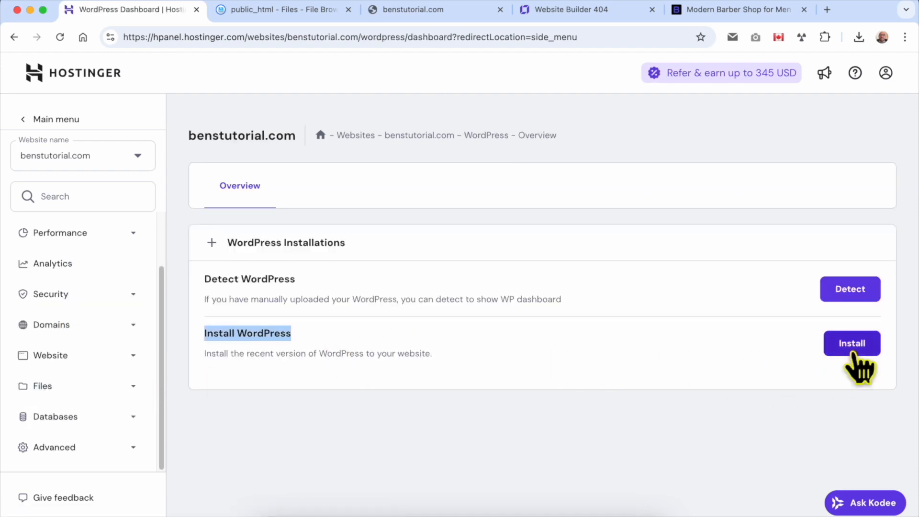
pyautogui.click(862, 349)
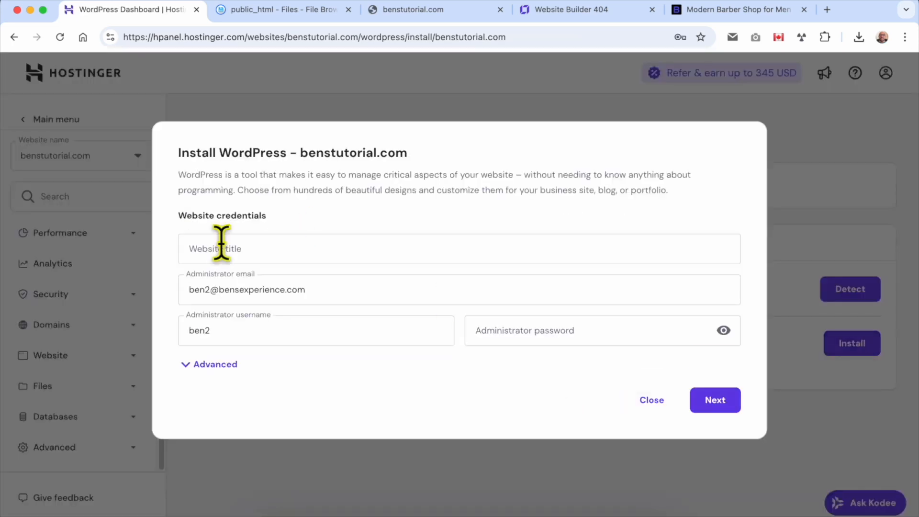
# Enter the site title 'MY blog' and an administrator password, then continue to the next step.
pyautogui.click(260, 263)
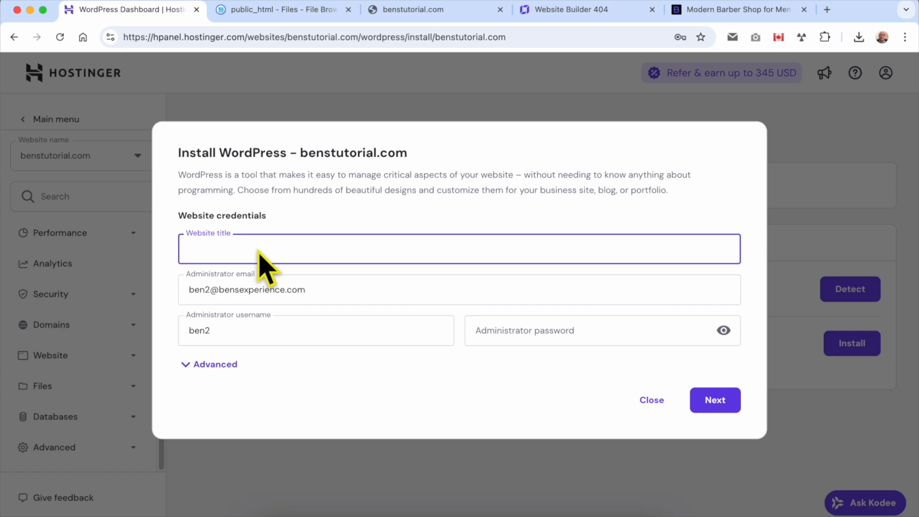
pyautogui.write('B')
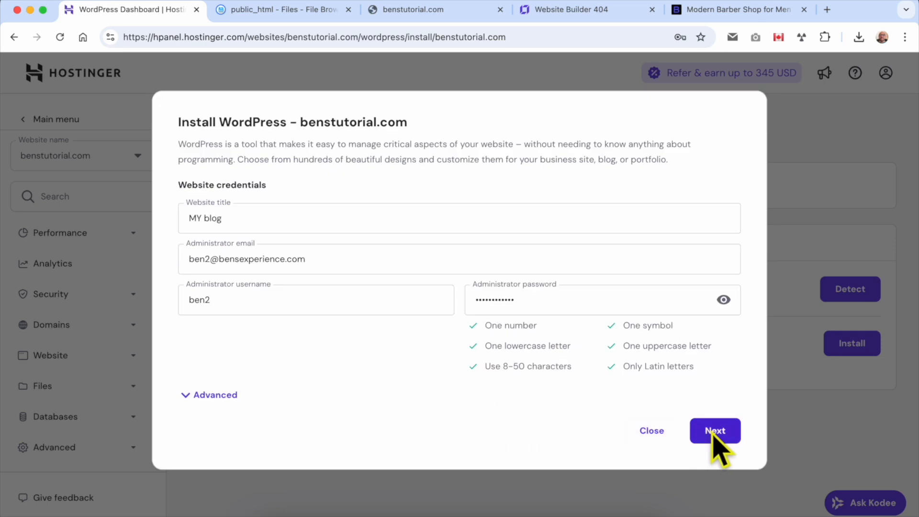
pyautogui.click(731, 431)
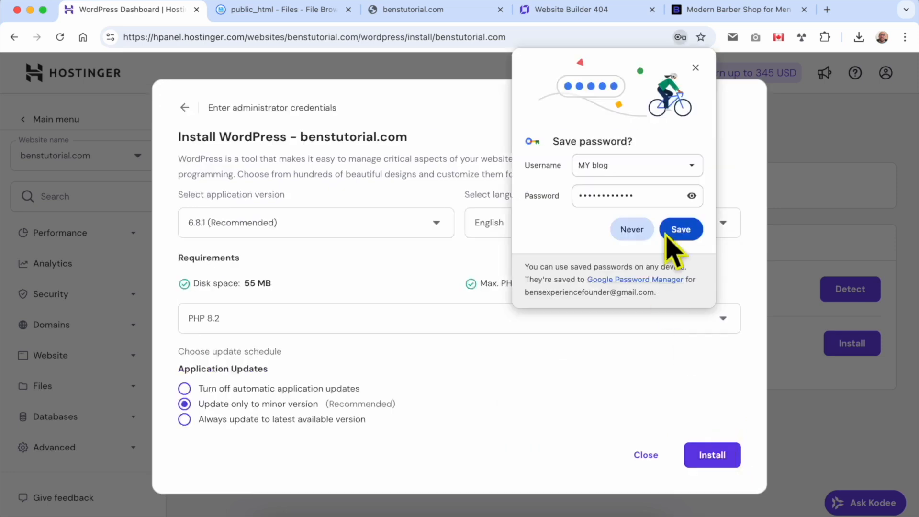
# Dismiss the save-password prompt, keep English as the language, and install WordPress 6.8.1.
pyautogui.click(694, 69)
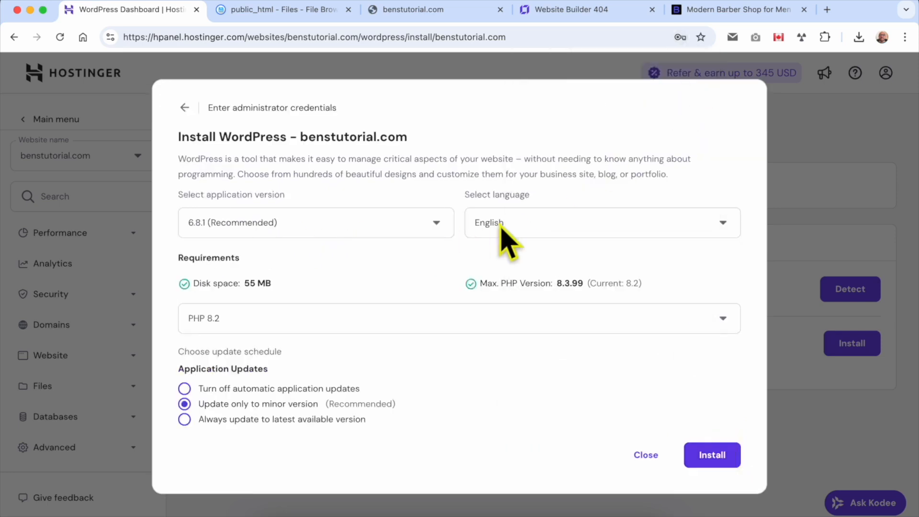
pyautogui.click(534, 221)
pyautogui.scroll(-5, 565, 333)
pyautogui.scroll(-8, 560, 335)
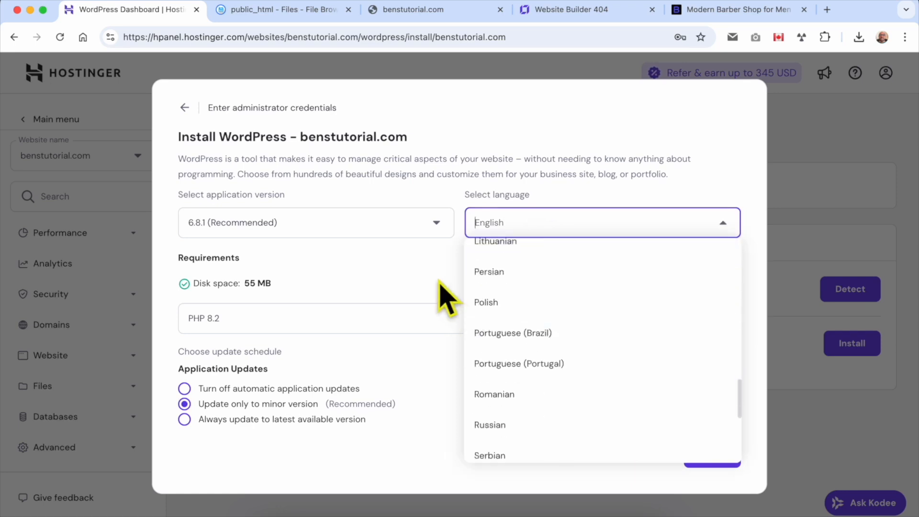
pyautogui.click(442, 295)
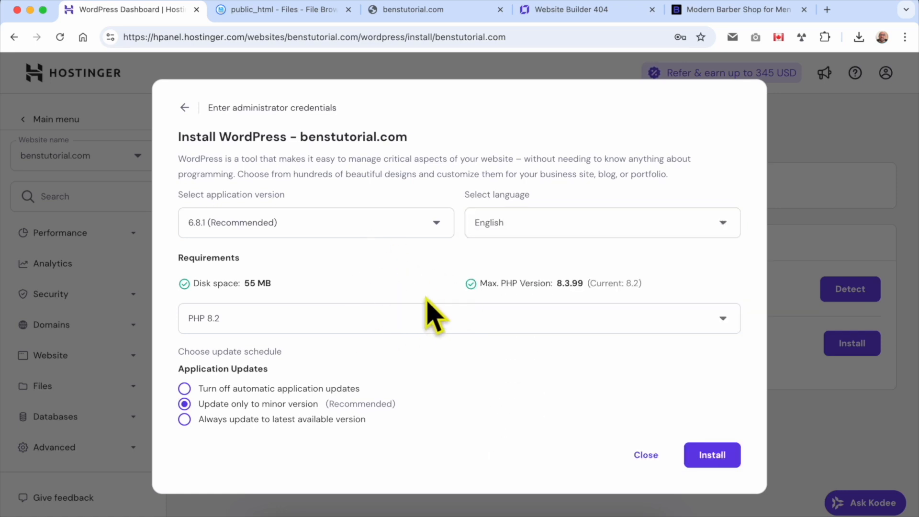
pyautogui.click(724, 456)
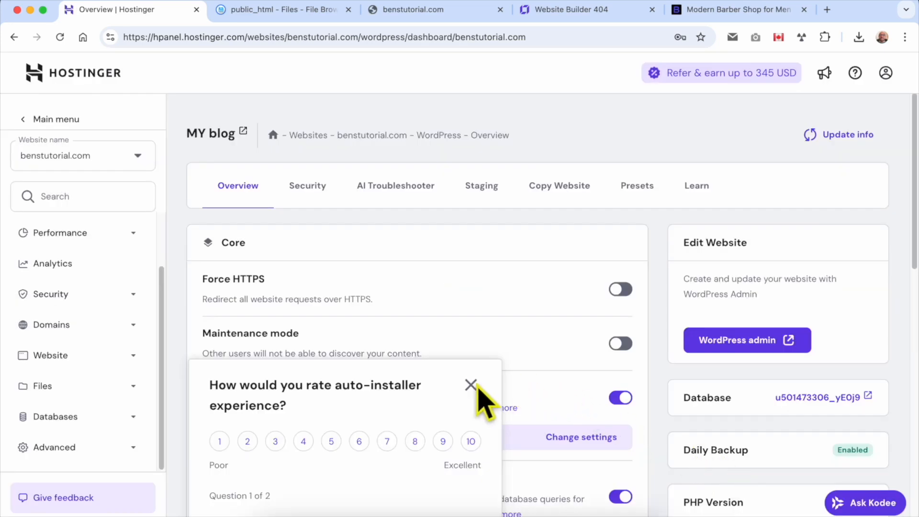
# Dismiss the rating survey and open the live MY blog site in a new tab.
pyautogui.click(471, 386)
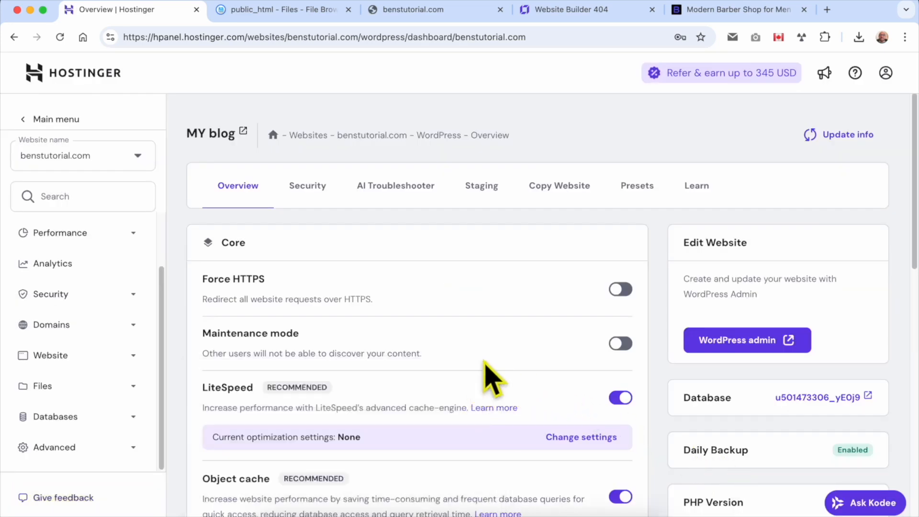
pyautogui.click(243, 130)
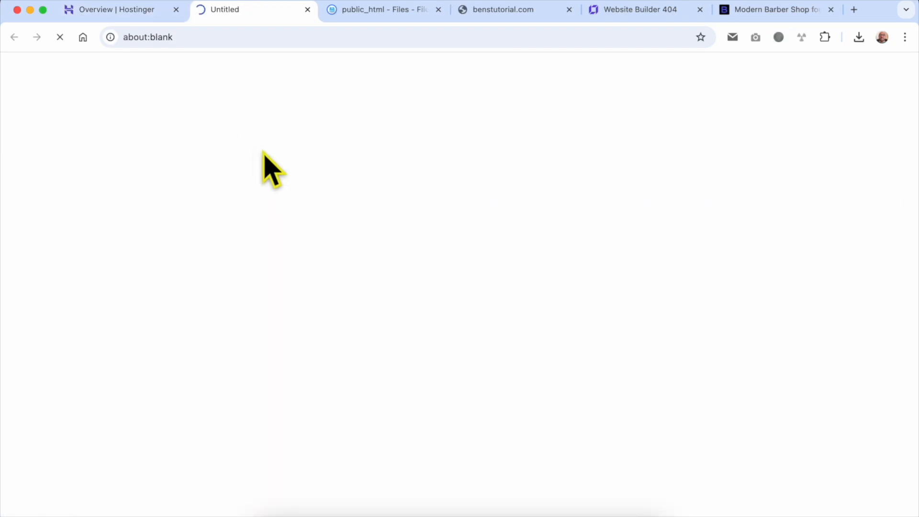